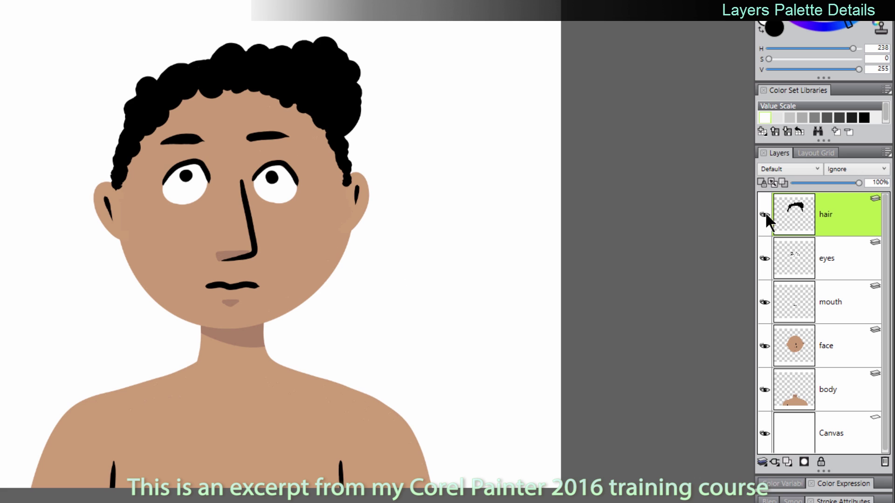
Hide the hair, eyes, mouth, face and body layers one after another.
{"action": "left_click", "coordinate": [765, 215]}
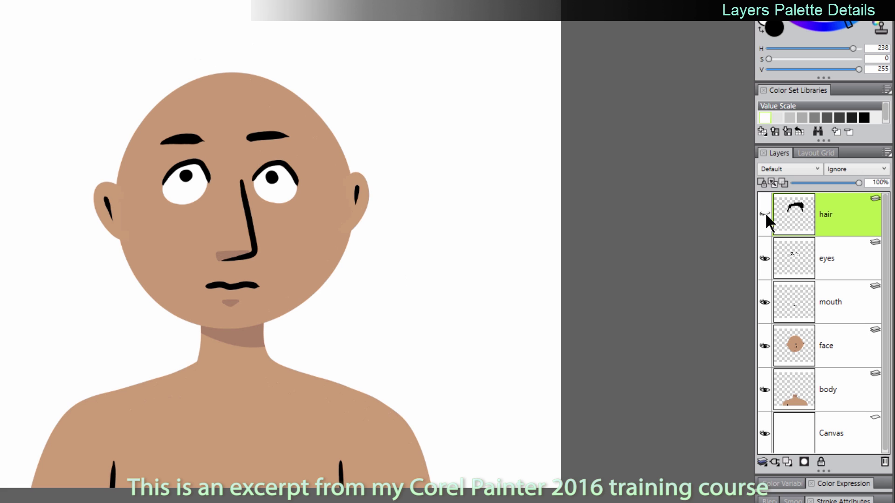
{"action": "left_click", "coordinate": [765, 259]}
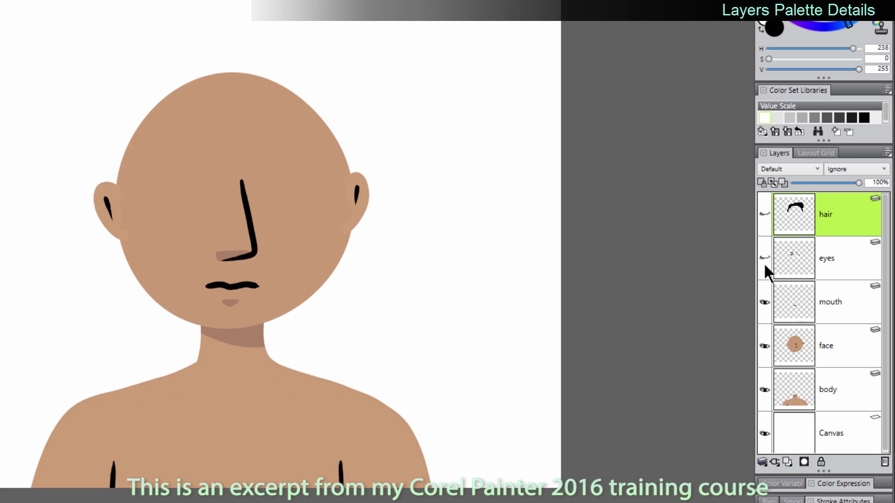
{"action": "left_click", "coordinate": [764, 302]}
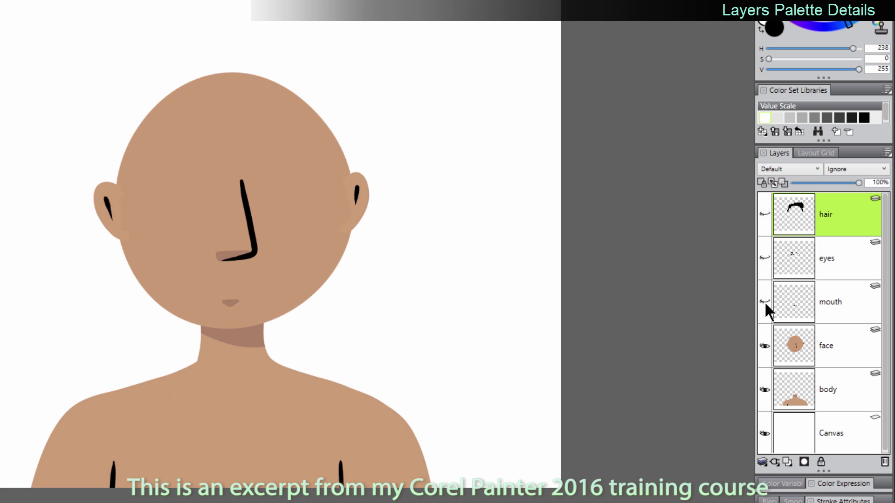
{"action": "left_click", "coordinate": [765, 346]}
{"action": "left_click", "coordinate": [765, 389]}
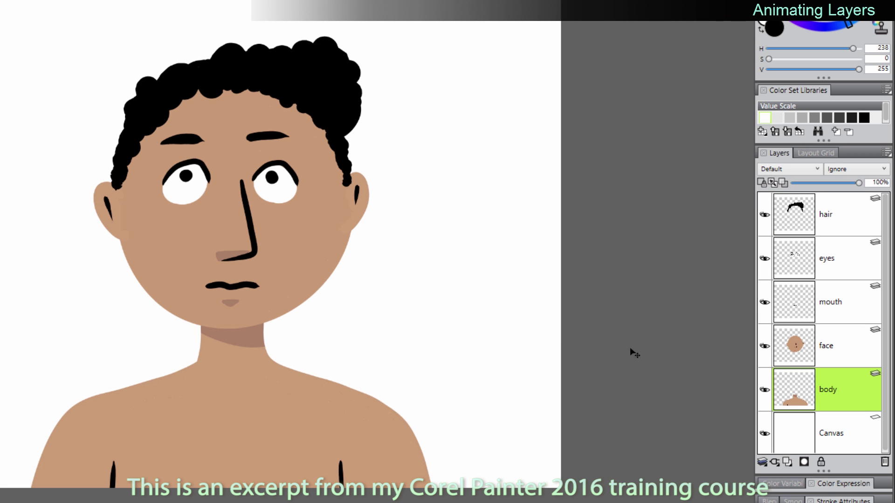
Transform the hair, eyes, mouth and face layers together, and move the hair layer down over the face.
{"action": "left_click", "coordinate": [835, 213]}
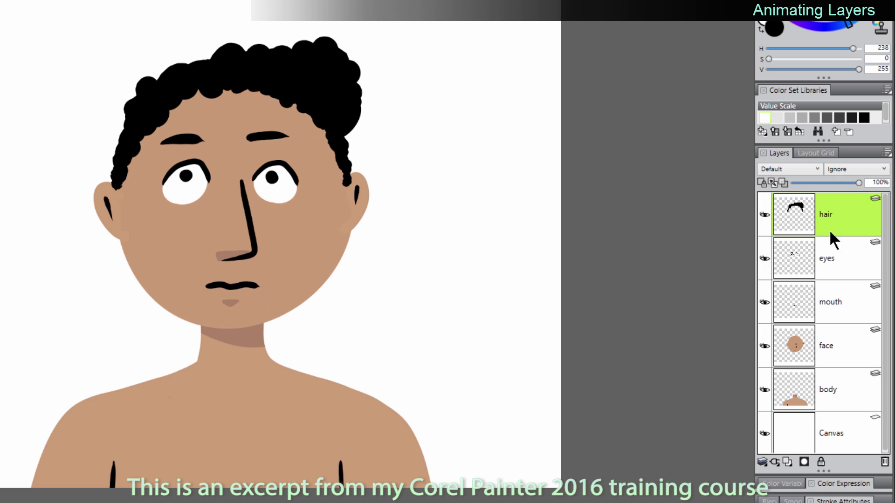
{"action": "left_click", "coordinate": [838, 341], "text": "shift"}
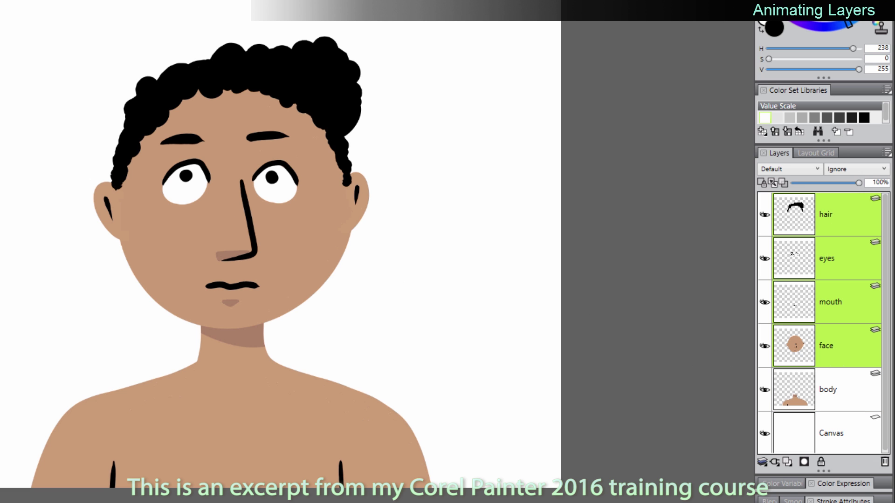
{"action": "key", "text": "ctrl+alt+t"}
{"action": "left_click_drag", "start_coordinate": [362, 32], "coordinate": [392, 122]}
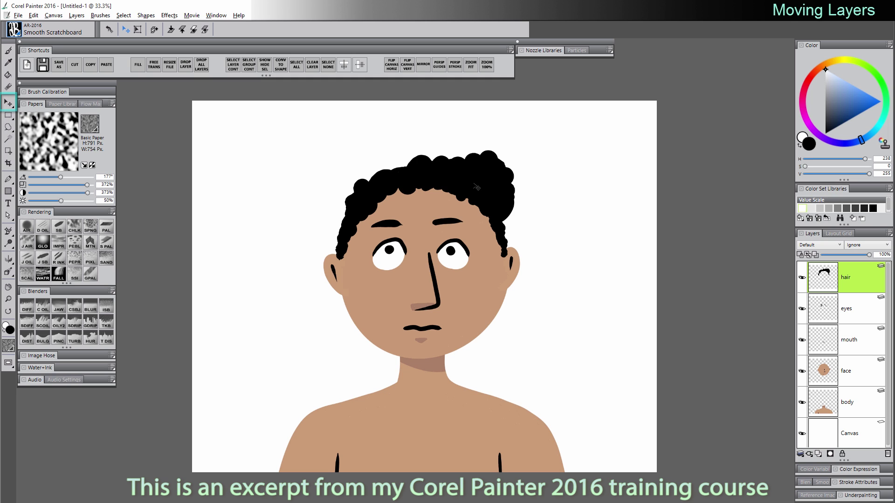
{"action": "left_click_drag", "start_coordinate": [477, 187], "coordinate": [476, 334]}
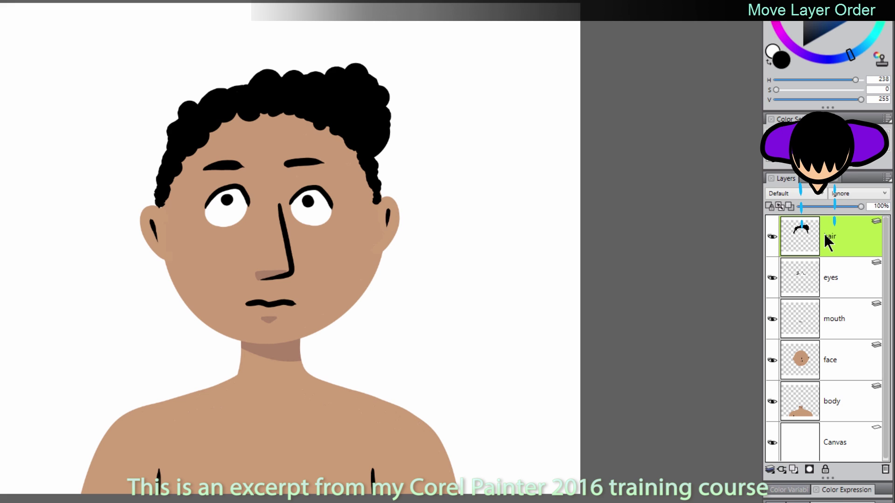
Reorder the eyes layer to sit beneath the face layer, and return it to its place directly above the mouth layer.
{"action": "left_click", "coordinate": [831, 276]}
{"action": "left_click_drag", "start_coordinate": [832, 272], "coordinate": [838, 370]}
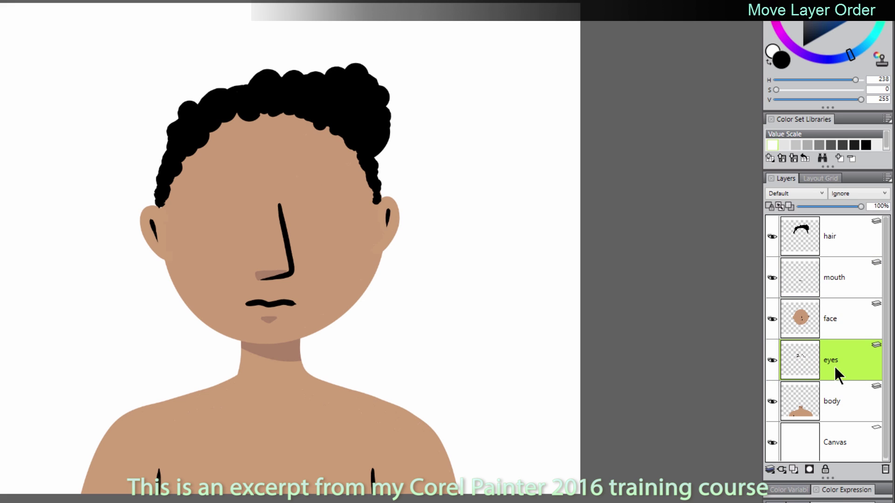
{"action": "left_click_drag", "start_coordinate": [837, 368], "coordinate": [829, 263]}
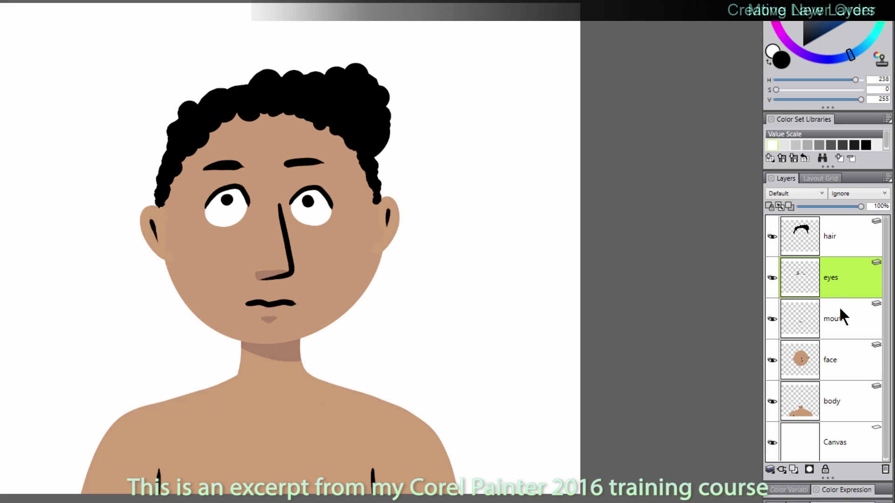
Create a new layer above the eyes layer and paint a fuller mass of black hair around the head on it.
{"action": "left_click", "coordinate": [792, 469]}
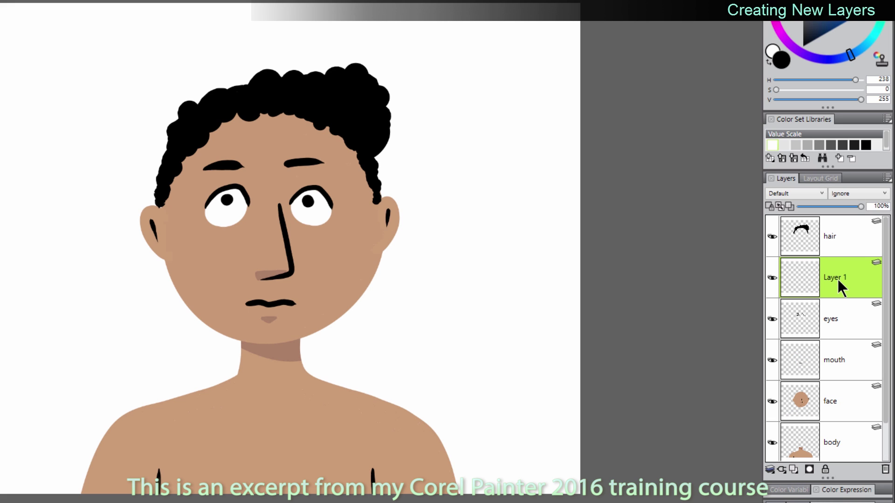
{"action": "left_click", "coordinate": [866, 145]}
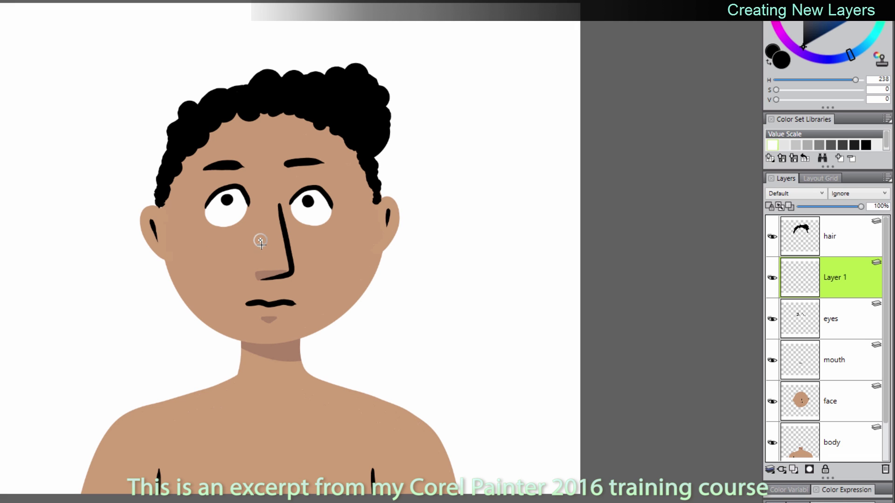
{"action": "mouse_move", "coordinate": [163, 146]}
{"action": "left_mouse_down"}
{"action": "mouse_move", "coordinate": [160, 99]}
{"action": "mouse_move", "coordinate": [326, 46]}
{"action": "mouse_move", "coordinate": [387, 176]}
{"action": "left_mouse_up"}
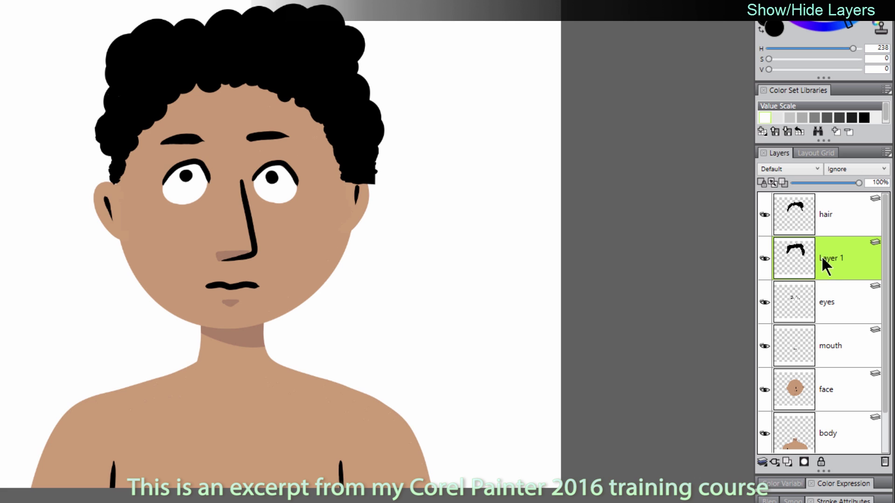
Toggle the new layer's visibility off and on to compare the portrait with and without the added hair.
{"action": "left_click", "coordinate": [765, 259]}
{"action": "left_click", "coordinate": [766, 259]}
{"action": "left_click", "coordinate": [765, 259]}
{"action": "left_click", "coordinate": [765, 259]}
{"action": "left_click", "coordinate": [765, 259]}
{"action": "left_click", "coordinate": [765, 257]}
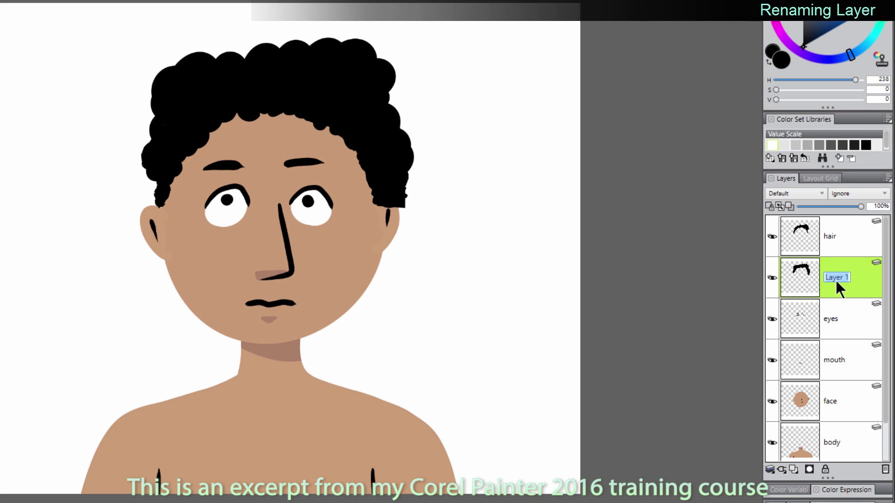
Rename the layer with the added hair as hair2.
{"action": "type", "text": "hair2"}
{"action": "key", "text": "Return"}
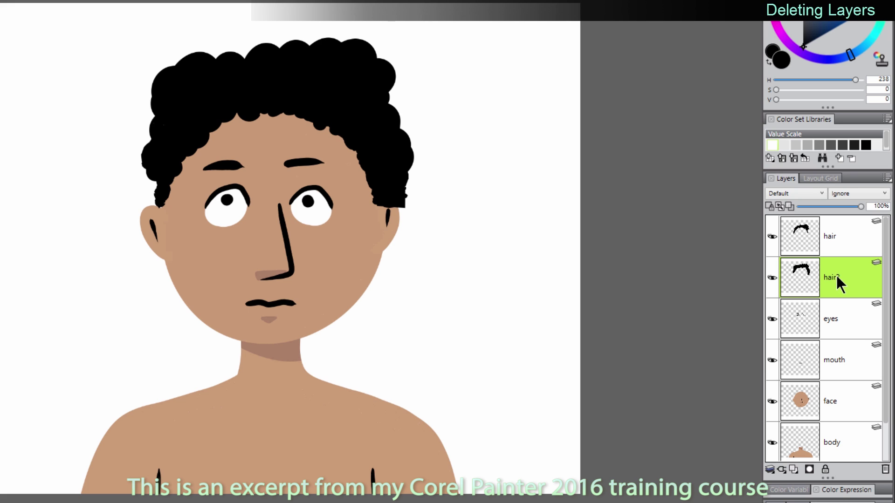
Delete the hair2 layer and undo the deletion.
{"action": "left_click", "coordinate": [885, 470]}
{"action": "key", "text": "ctrl+z"}
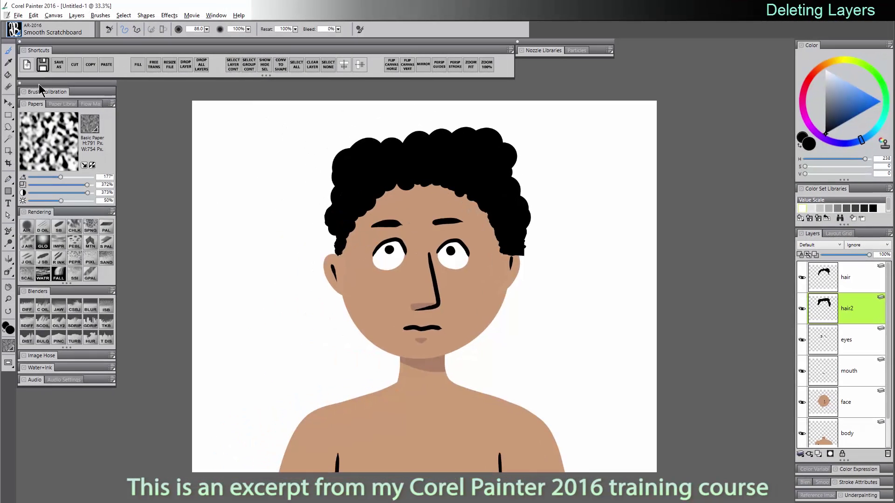
Erase a few streaks through the hair on the hair2 layer, and clear the layer's entire content using a full selection.
{"action": "left_click", "coordinate": [8, 87]}
{"action": "mouse_move", "coordinate": [329, 152]}
{"action": "left_mouse_down"}
{"action": "mouse_move", "coordinate": [369, 155]}
{"action": "mouse_move", "coordinate": [371, 177]}
{"action": "mouse_move", "coordinate": [386, 180]}
{"action": "left_mouse_up"}
{"action": "left_click", "coordinate": [124, 15]}
{"action": "left_click", "coordinate": [122, 25]}
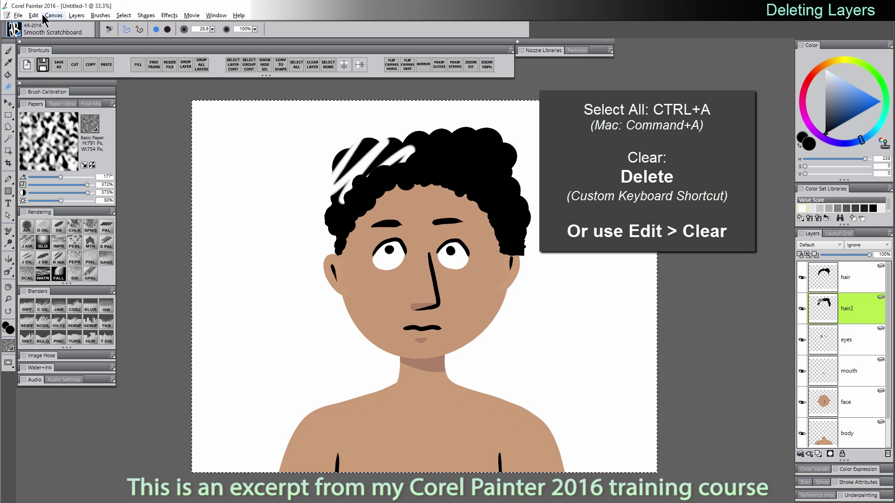
{"action": "left_click", "coordinate": [33, 15]}
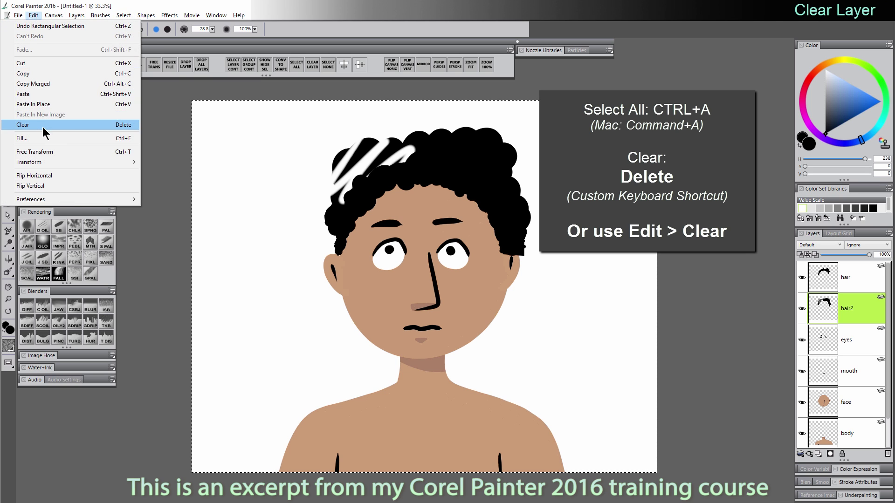
{"action": "left_click", "coordinate": [37, 125]}
{"action": "left_click", "coordinate": [33, 16]}
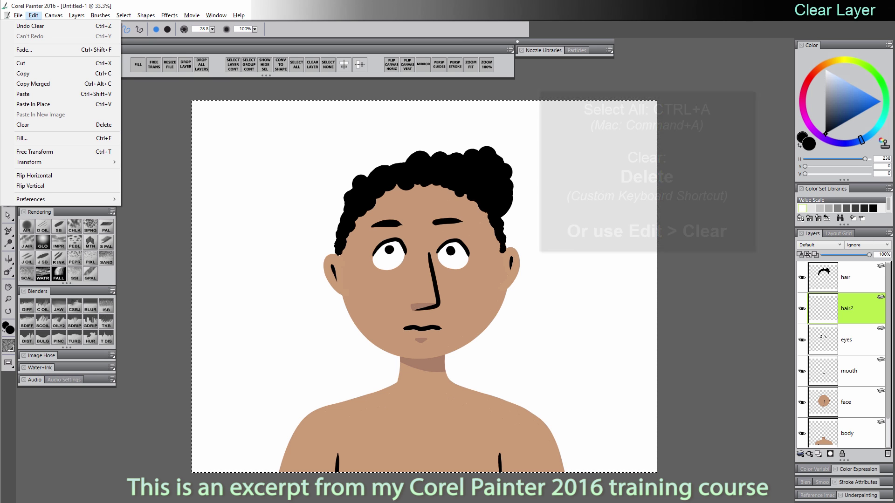
{"action": "left_click", "coordinate": [183, 152]}
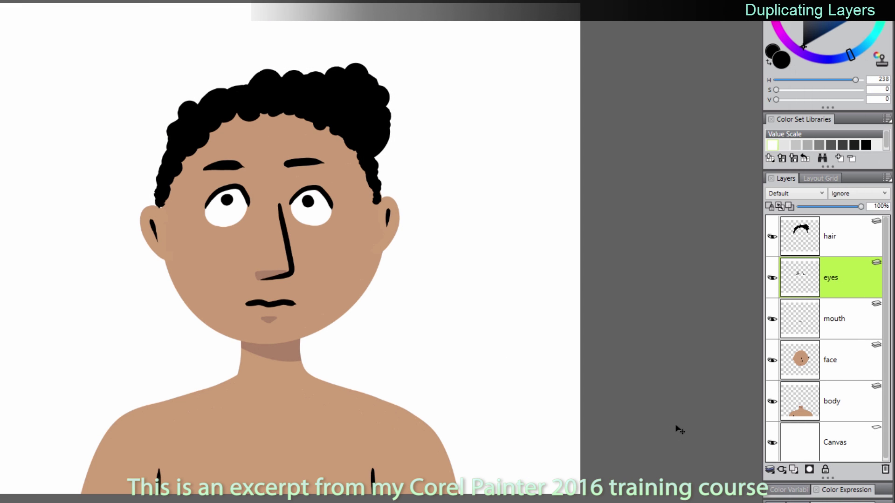
Duplicate the eyes layer and move the copy up toward the forehead.
{"action": "right_click", "coordinate": [840, 275]}
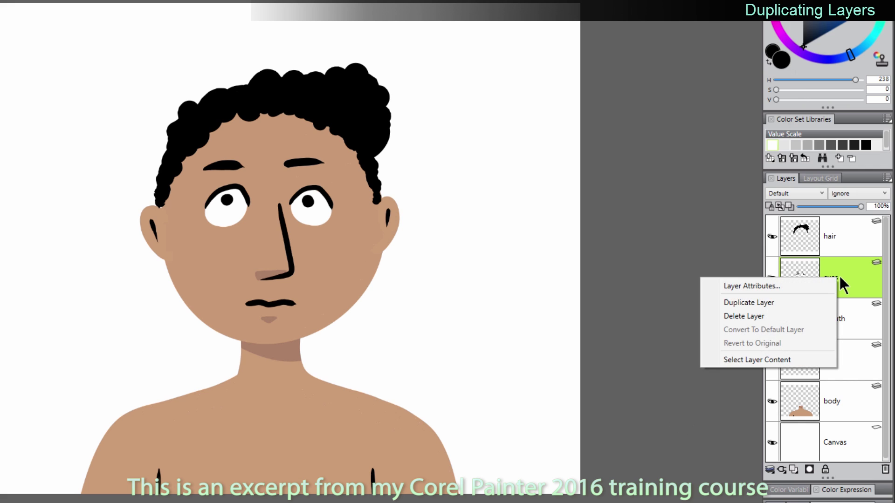
{"action": "left_click", "coordinate": [770, 311]}
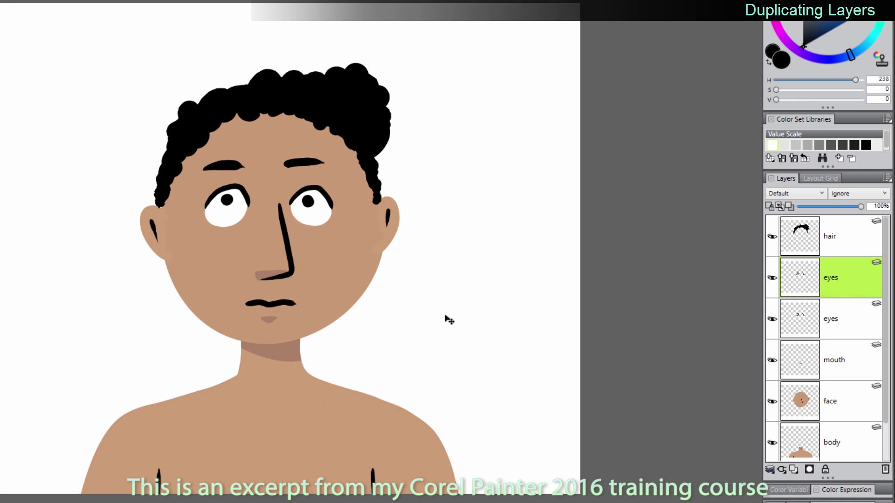
{"action": "left_click_drag", "start_coordinate": [314, 211], "coordinate": [315, 168]}
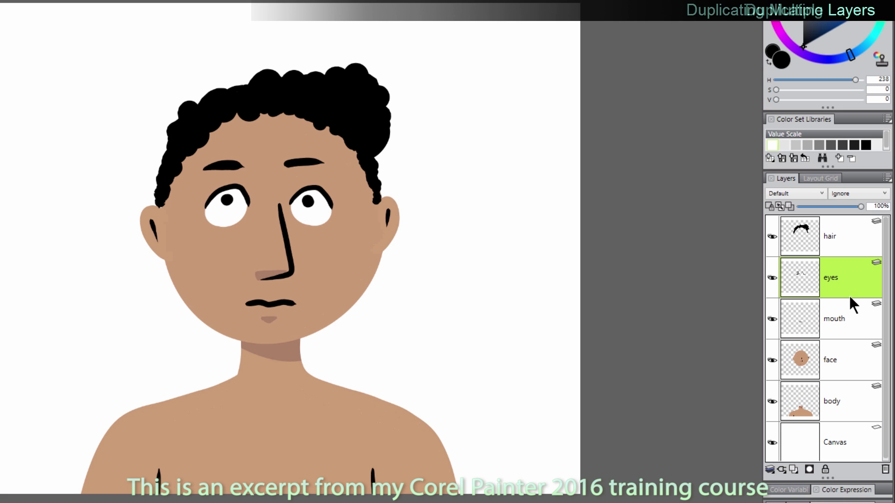
Select the adjacent eyes, mouth and face layers, and replace that with a non-adjacent selection of eyes, face and body.
{"action": "left_click", "coordinate": [834, 361], "text": "shift"}
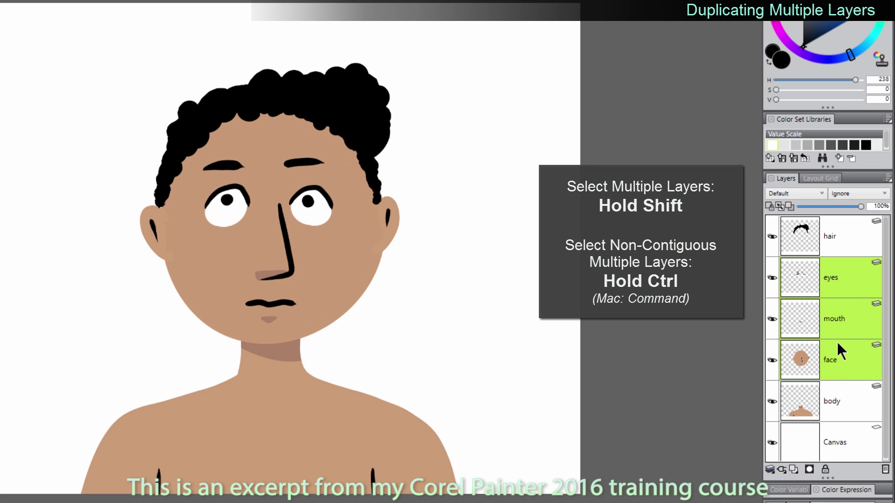
{"action": "left_click", "coordinate": [842, 276]}
{"action": "left_click", "coordinate": [833, 365], "text": "ctrl"}
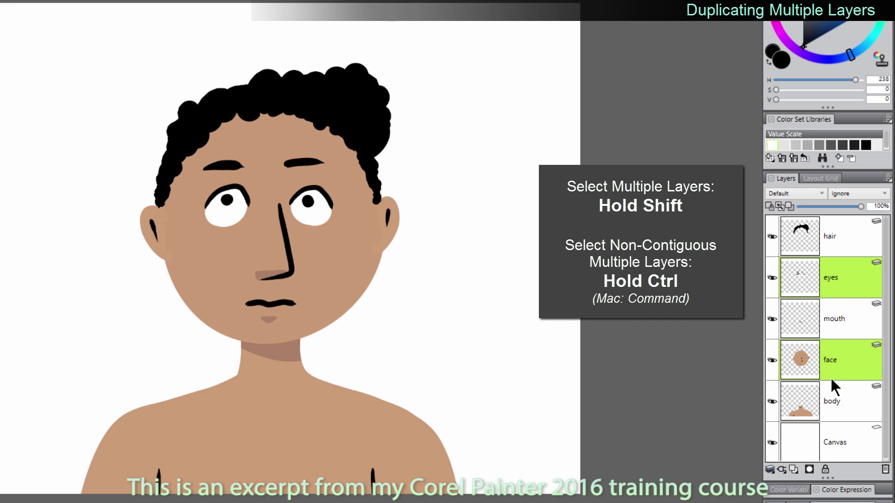
{"action": "left_click", "coordinate": [843, 403], "text": "ctrl"}
Duplicate the hair, eyes and mouth layers together and move the copies onto the blank canvas to the right of the figure.
{"action": "left_click", "coordinate": [842, 247]}
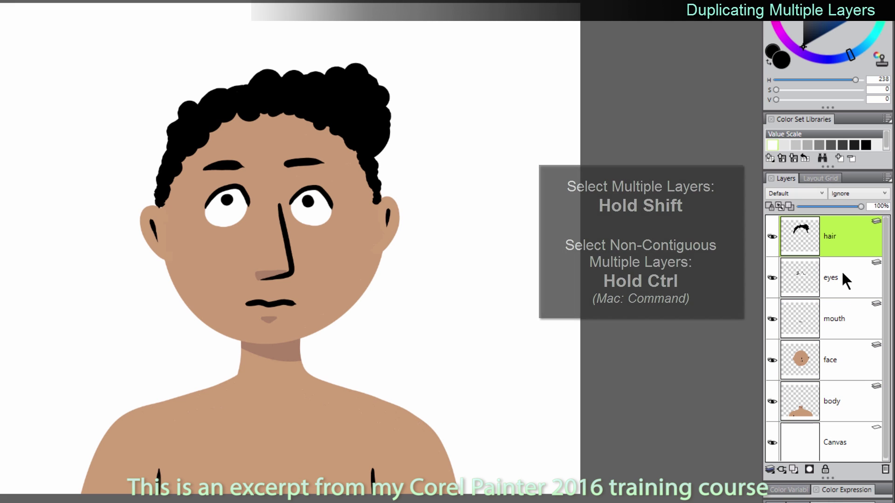
{"action": "left_click", "coordinate": [833, 270], "text": "ctrl"}
{"action": "left_click", "coordinate": [835, 309], "text": "ctrl"}
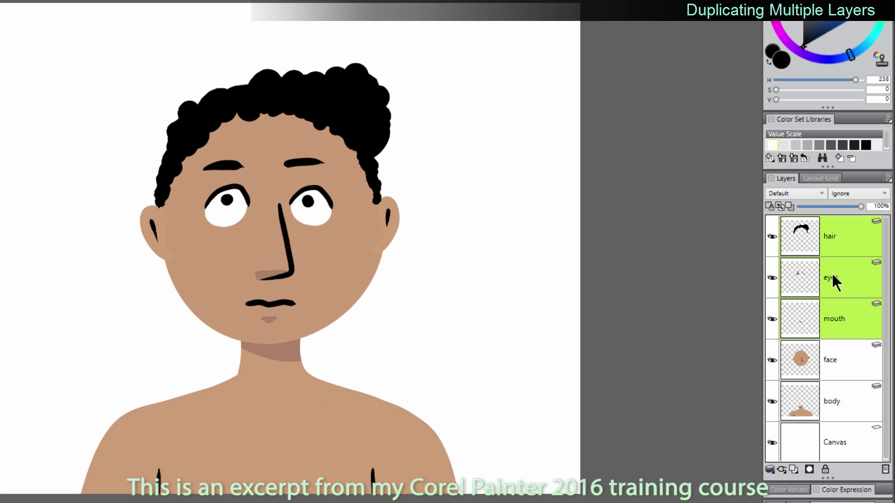
{"action": "right_click", "coordinate": [831, 276]}
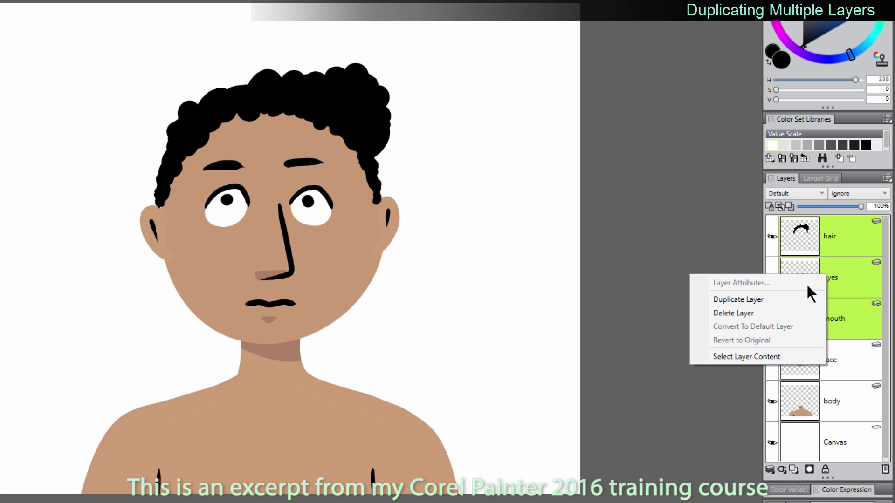
{"action": "left_click", "coordinate": [708, 300]}
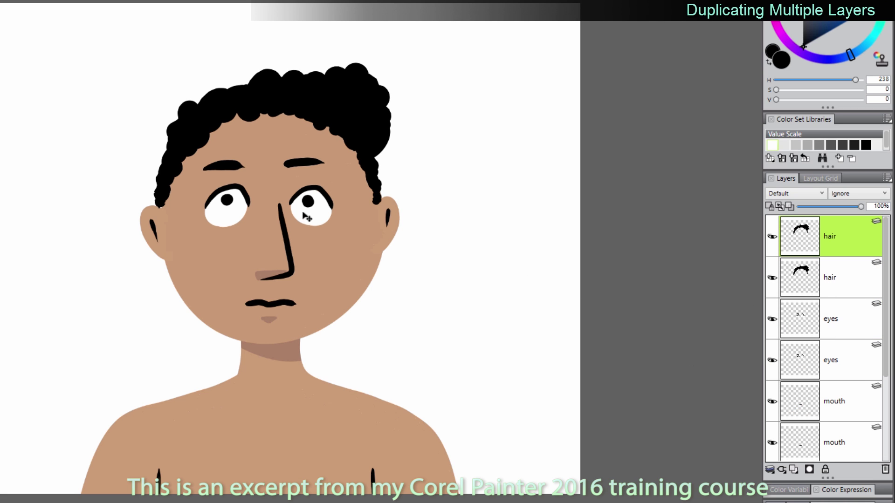
{"action": "left_click_drag", "start_coordinate": [308, 216], "coordinate": [529, 220]}
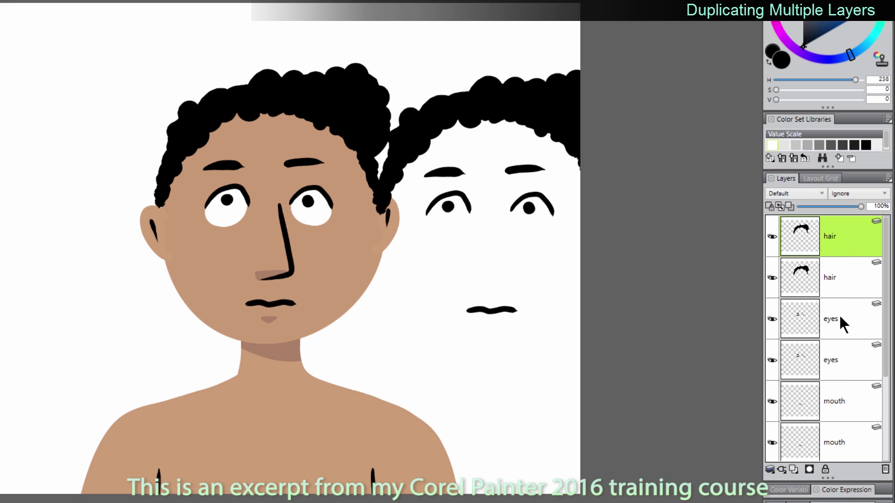
Toggle the visibility of the topmost hair layer to identify which hair it holds.
{"action": "left_click", "coordinate": [773, 237]}
{"action": "left_click", "coordinate": [773, 237]}
{"action": "left_click", "coordinate": [773, 237]}
{"action": "left_click", "coordinate": [773, 237]}
Rename the duplicated hair, eyes and mouth layers as hair2, eyes2 and mouth2.
{"action": "double_click", "coordinate": [834, 236]}
{"action": "type", "text": "hair2"}
{"action": "double_click", "coordinate": [832, 320]}
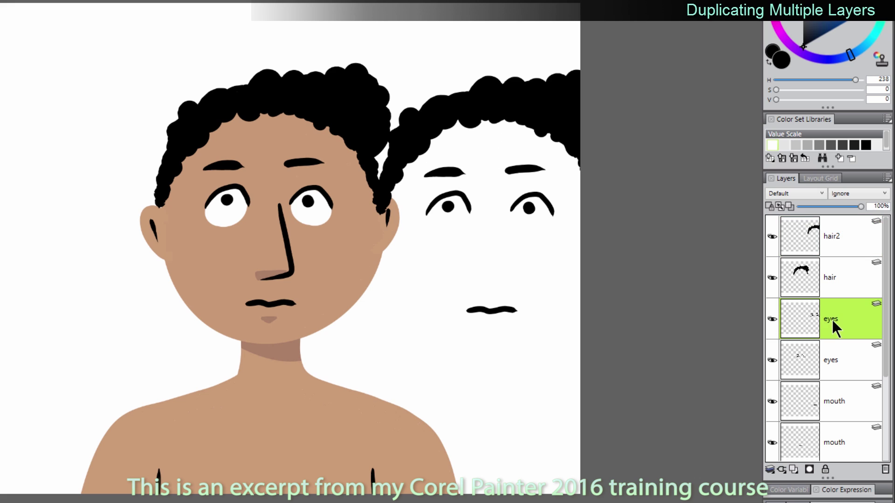
{"action": "left_click", "coordinate": [835, 400]}
{"action": "double_click", "coordinate": [847, 399]}
{"action": "type", "text": "mouth2"}
{"action": "key", "text": "Return"}
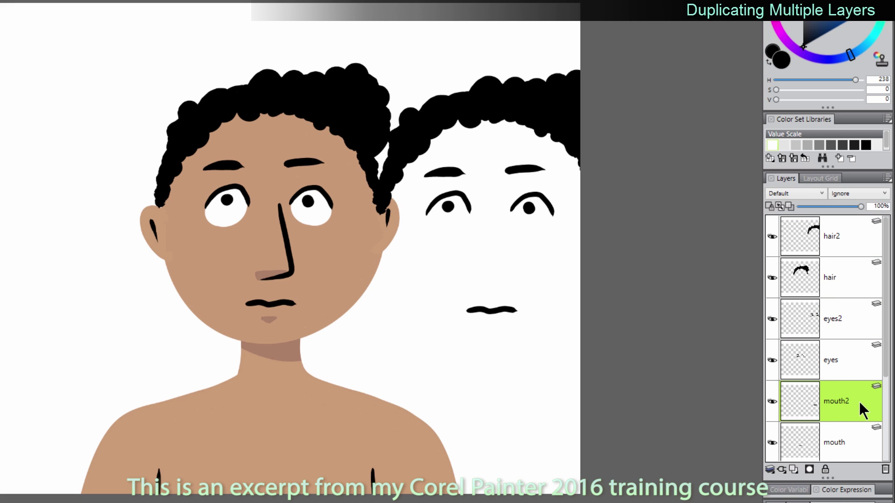
Reorder the duplicated layers so eyes2 sits directly beneath hair2 and mouth2 directly beneath eyes2.
{"action": "left_click_drag", "start_coordinate": [834, 319], "coordinate": [833, 261]}
{"action": "left_click_drag", "start_coordinate": [832, 401], "coordinate": [846, 299]}
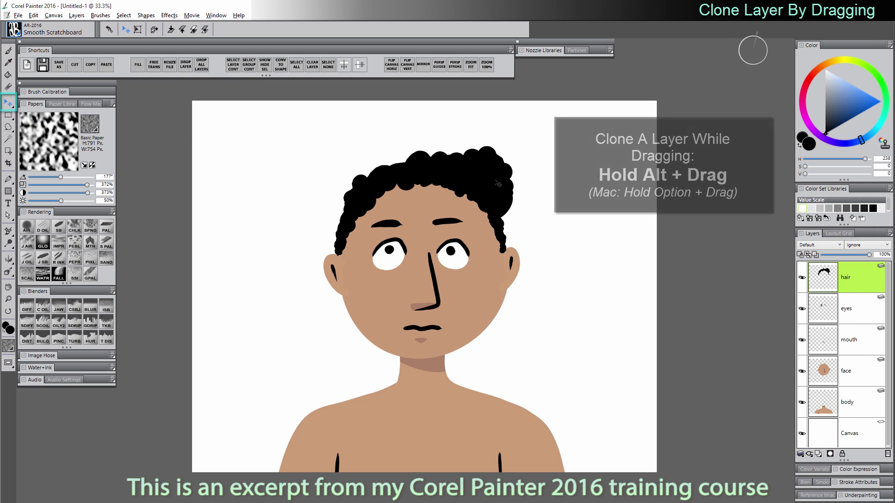
Clone the hair layer while moving the copy down over the face.
{"action": "mouse_move", "coordinate": [466, 174]}
{"action": "left_mouse_down"}
{"action": "mouse_move", "coordinate": [460, 228]}
{"action": "mouse_move", "coordinate": [418, 304]}
{"action": "mouse_move", "coordinate": [459, 284]}
{"action": "mouse_move", "coordinate": [570, 262]}
{"action": "mouse_move", "coordinate": [597, 268]}
{"action": "mouse_move", "coordinate": [467, 245]}
{"action": "left_mouse_up"}
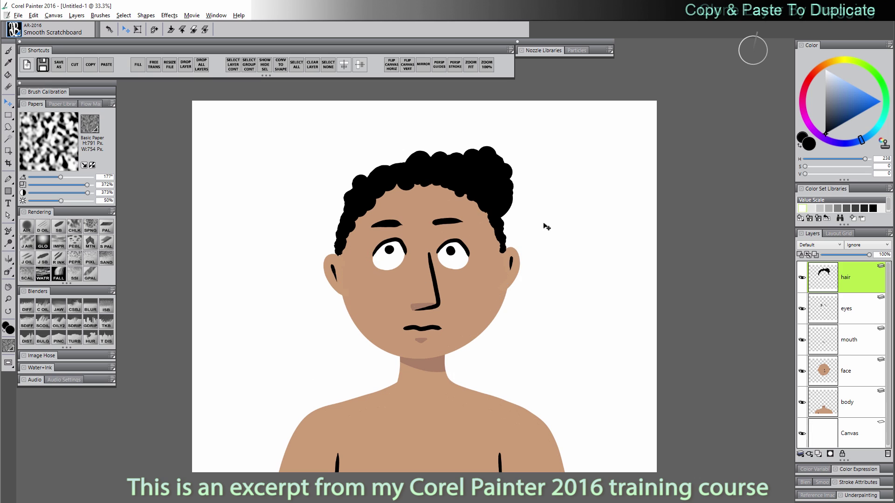
Duplicate the hair layer by selecting its entire contents, copying them and pasting them as a new layer.
{"action": "left_click", "coordinate": [296, 67]}
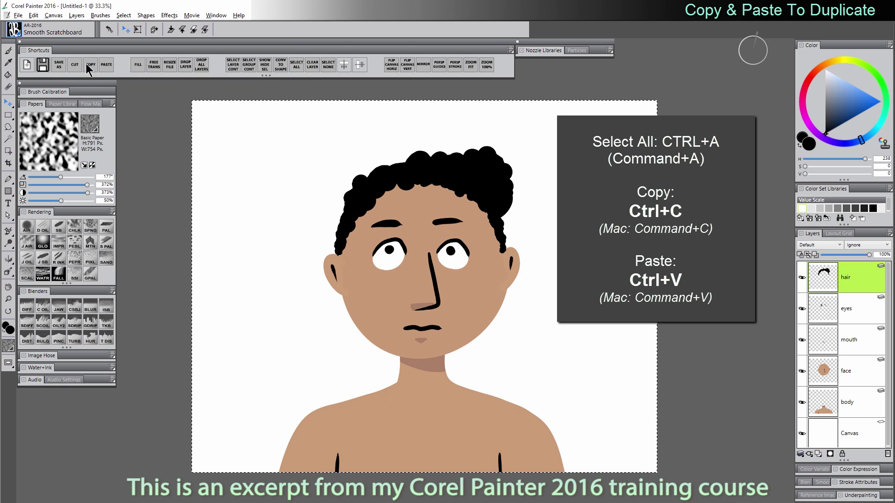
{"action": "left_click", "coordinate": [107, 65]}
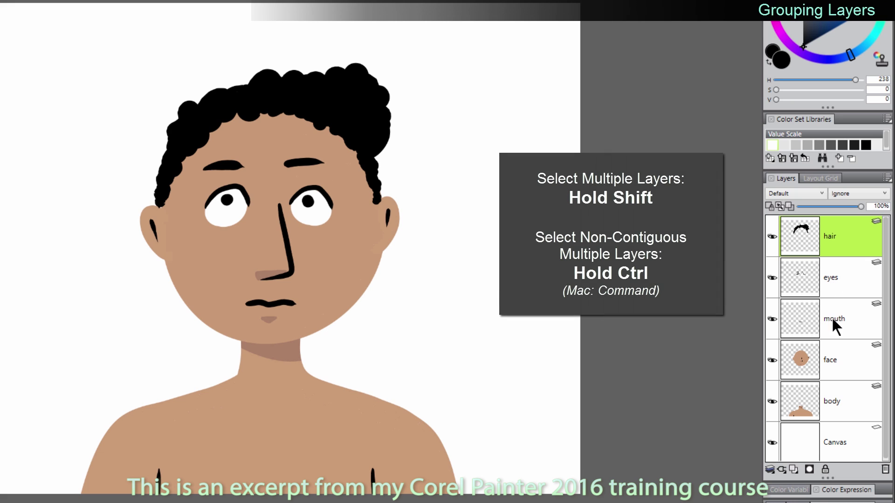
Try selecting the hair through face layers as a range, and hair, eyes and face as a non-contiguous set.
{"action": "left_click", "coordinate": [832, 362], "text": "shift"}
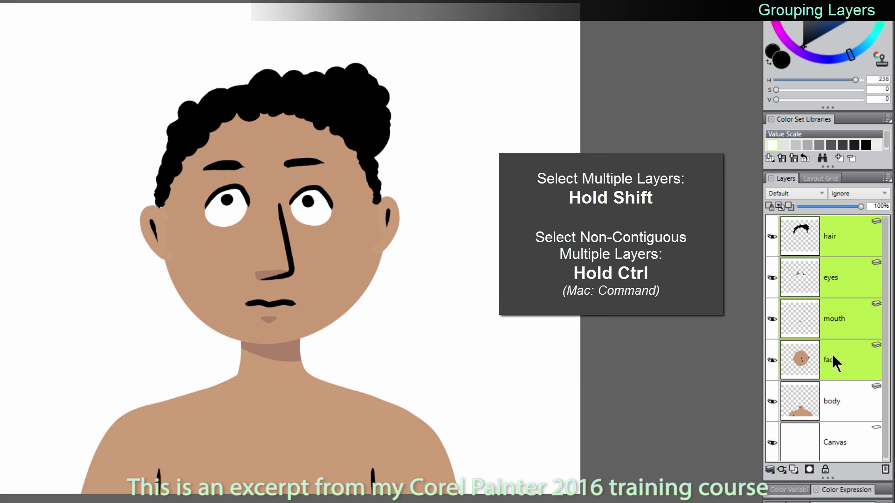
{"action": "left_click", "coordinate": [839, 250]}
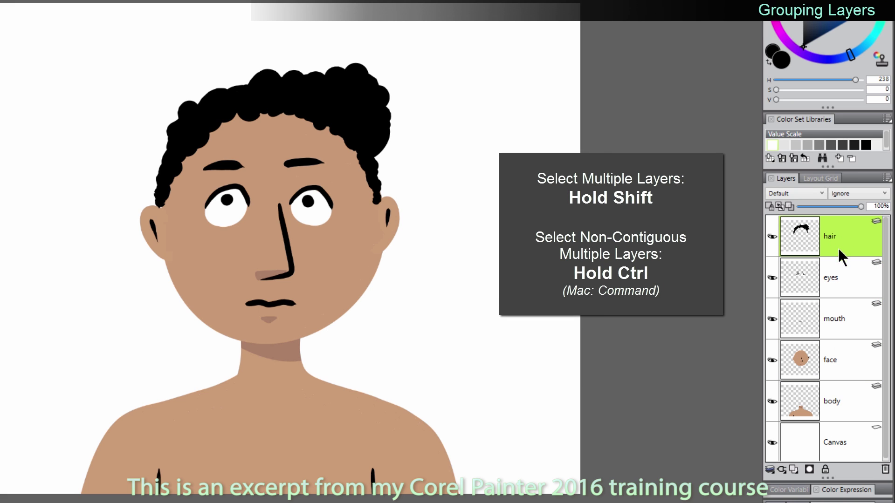
{"action": "left_click", "coordinate": [839, 276], "text": "ctrl"}
{"action": "left_click", "coordinate": [849, 359], "text": "ctrl"}
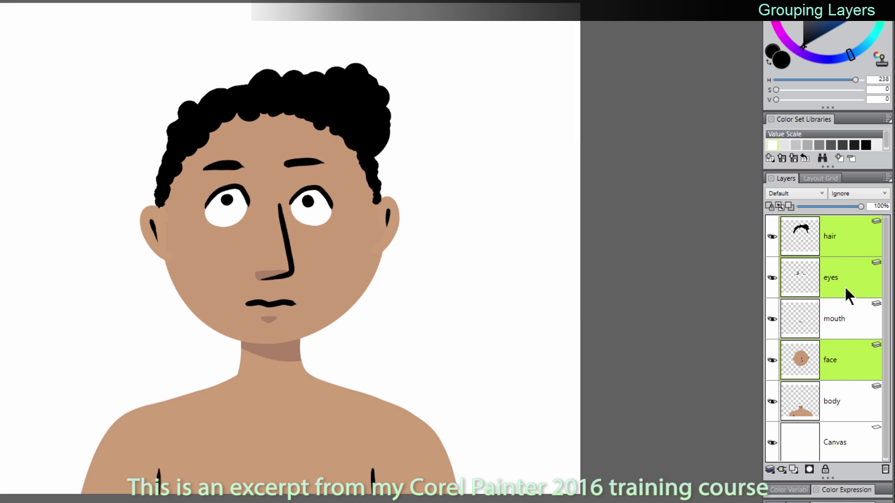
{"action": "left_click", "coordinate": [839, 362], "text": "shift"}
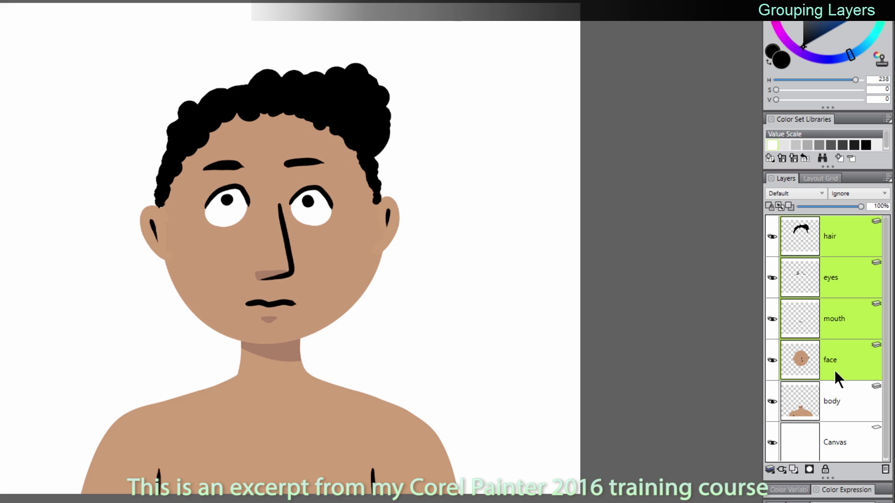
Group only the non-adjacent hair and mouth layers, and undo that grouping.
{"action": "left_click", "coordinate": [813, 345], "text": "ctrl"}
{"action": "left_click", "coordinate": [839, 315], "text": "ctrl"}
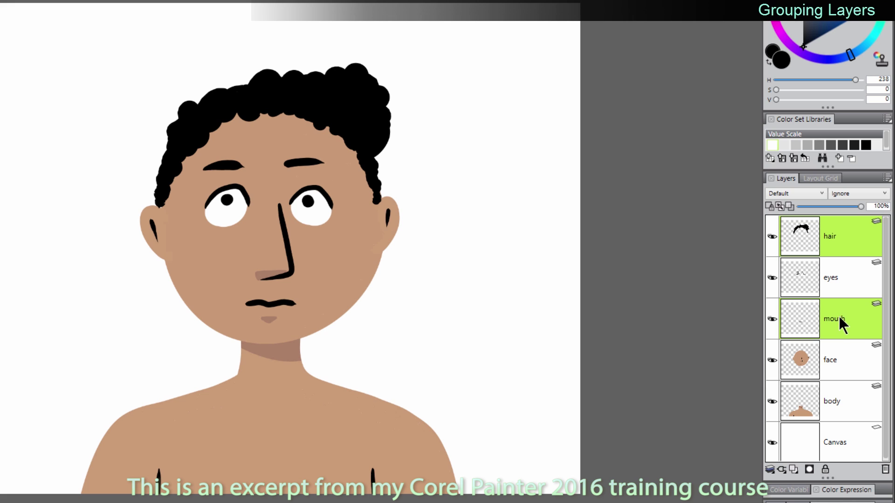
{"action": "key", "text": "ctrl+g"}
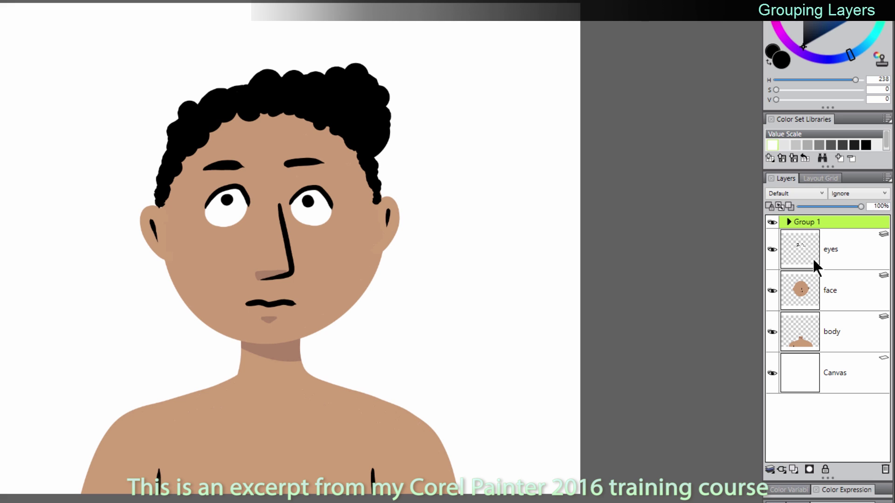
{"action": "key", "text": "ctrl+z"}
Group the hair, eyes, mouth and face layers and name the group head.
{"action": "left_click", "coordinate": [838, 358], "text": "shift"}
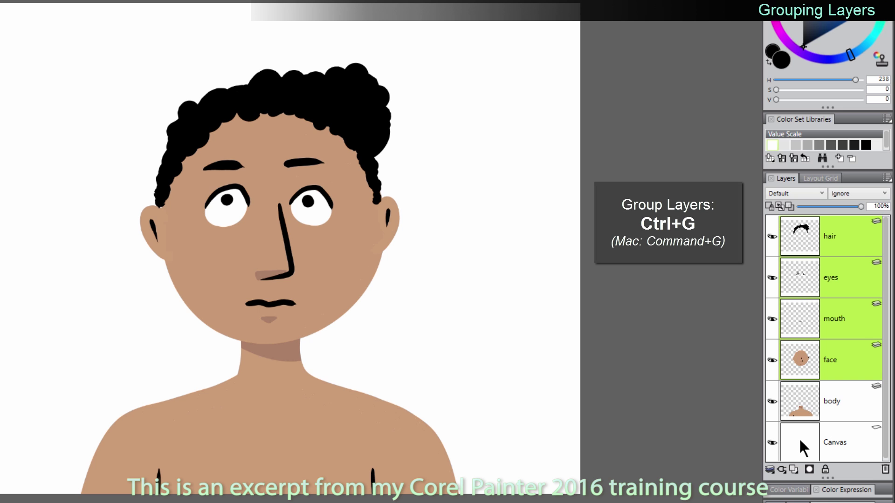
{"action": "left_click", "coordinate": [772, 470]}
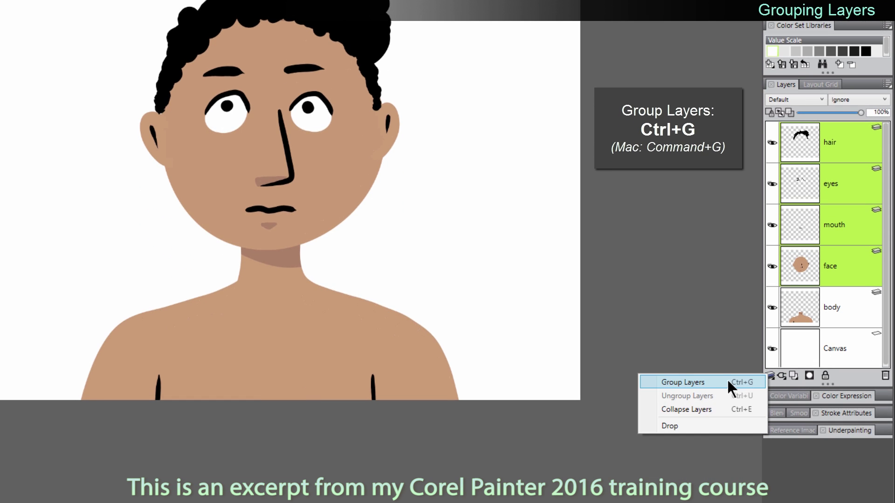
{"action": "left_click", "coordinate": [728, 383]}
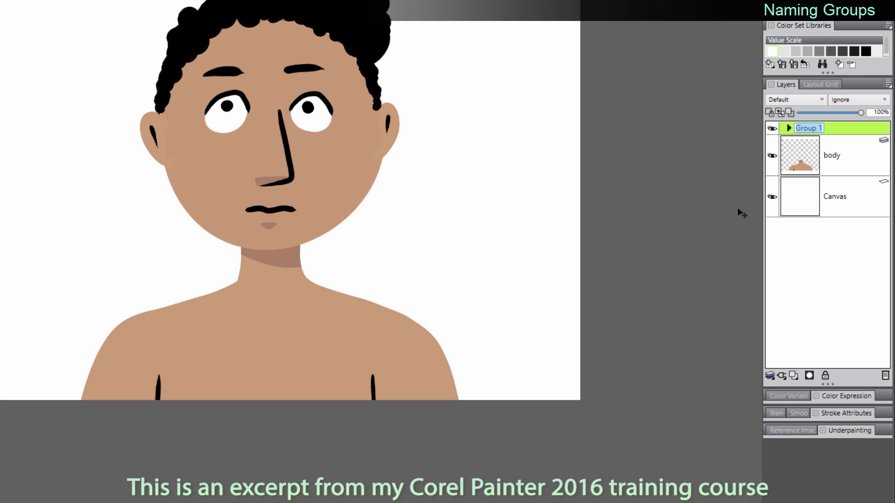
{"action": "type", "text": "head"}
{"action": "key", "text": "Return"}
Expand the head group and select its hair, eyes and mouth layers one after another.
{"action": "left_click", "coordinate": [789, 128]}
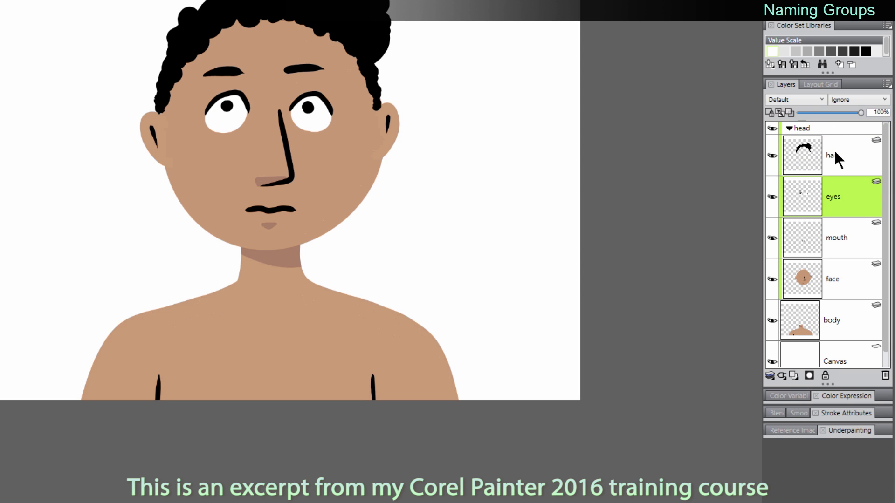
{"action": "left_click", "coordinate": [835, 154]}
{"action": "left_click", "coordinate": [838, 194]}
{"action": "left_click", "coordinate": [834, 236]}
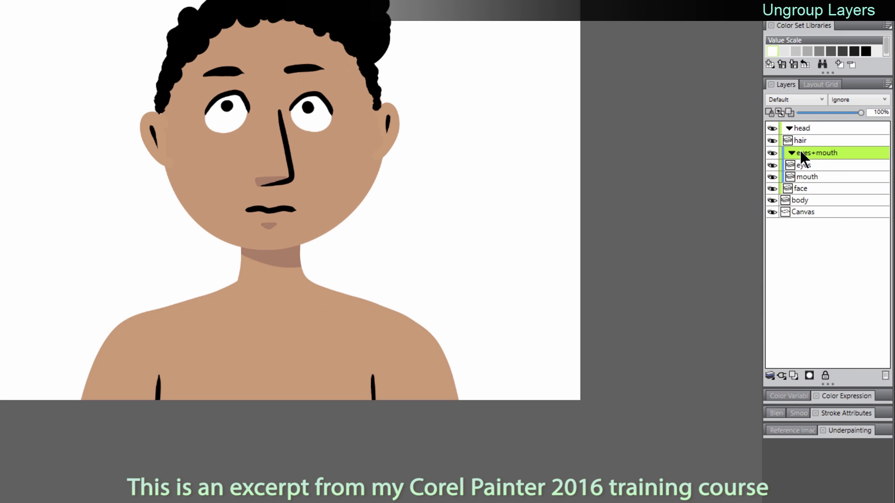
Collapse the nested eyes+mouth group and ungroup it.
{"action": "left_click", "coordinate": [791, 153]}
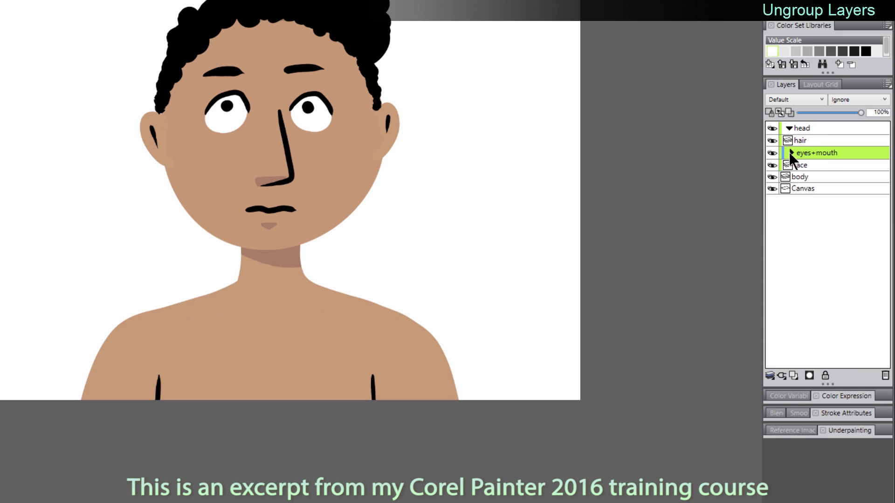
{"action": "left_click", "coordinate": [770, 375]}
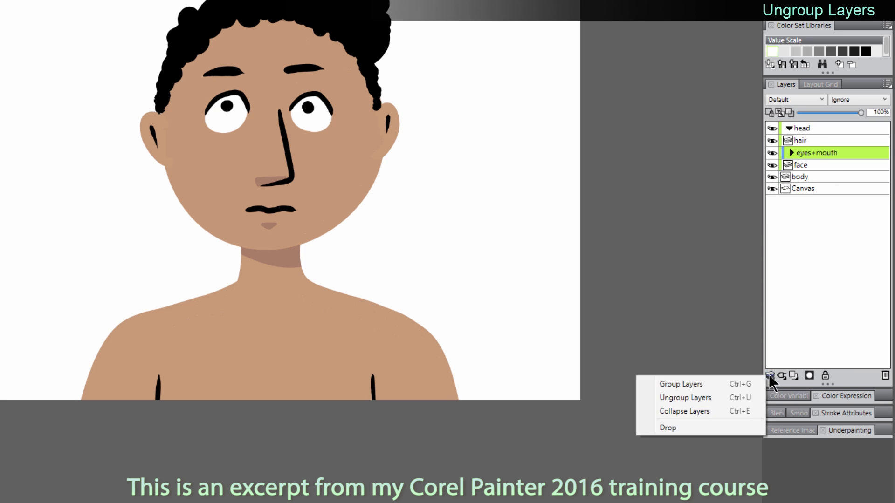
{"action": "left_click", "coordinate": [732, 398]}
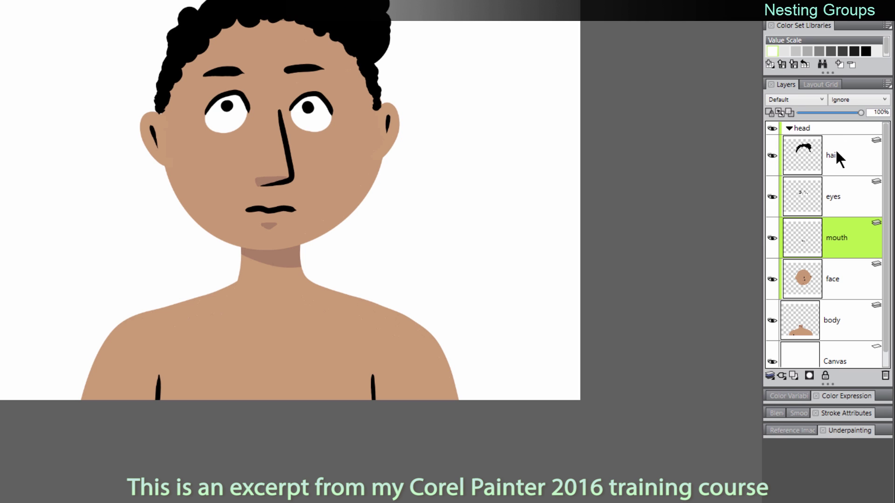
Group the eyes and mouth layers inside the head group and name the nested group eyes+mouth.
{"action": "left_click", "coordinate": [834, 195]}
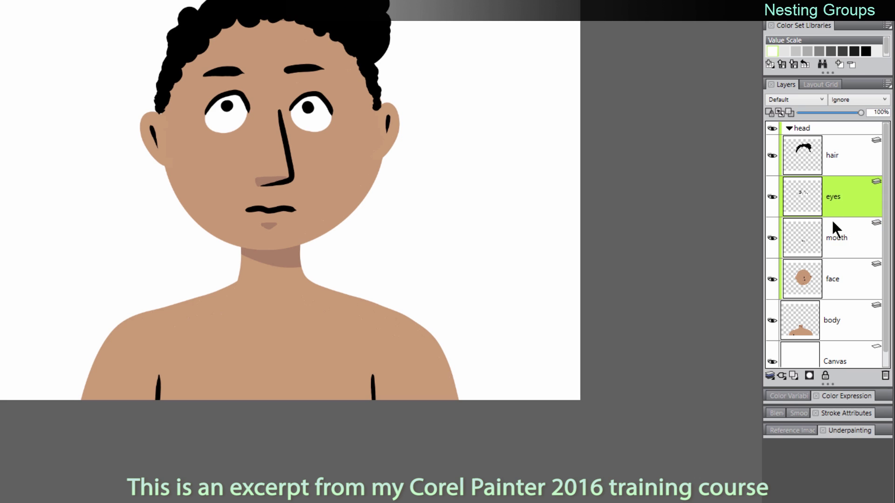
{"action": "left_click", "coordinate": [837, 238], "text": "shift"}
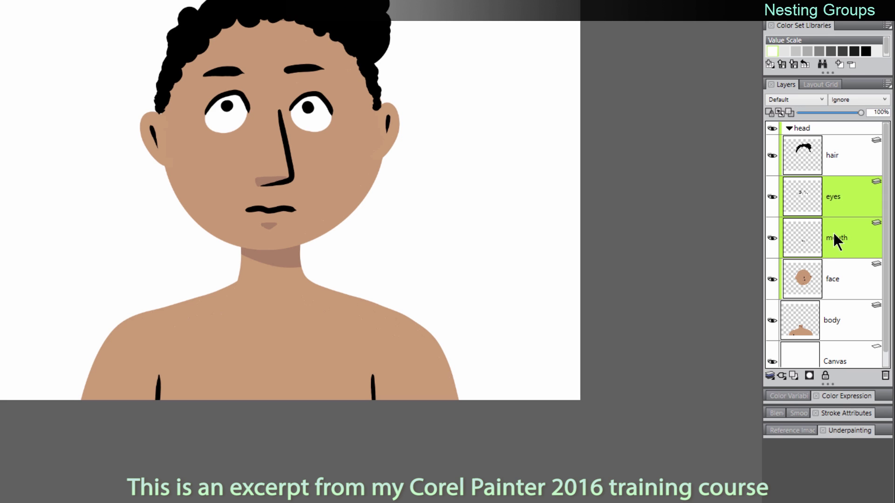
{"action": "key", "text": "ctrl+g"}
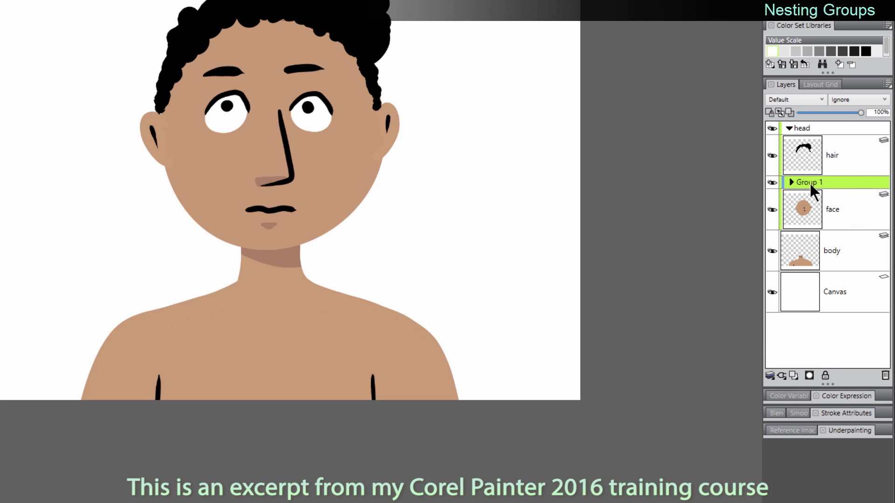
{"action": "type", "text": "eyes+mouth"}
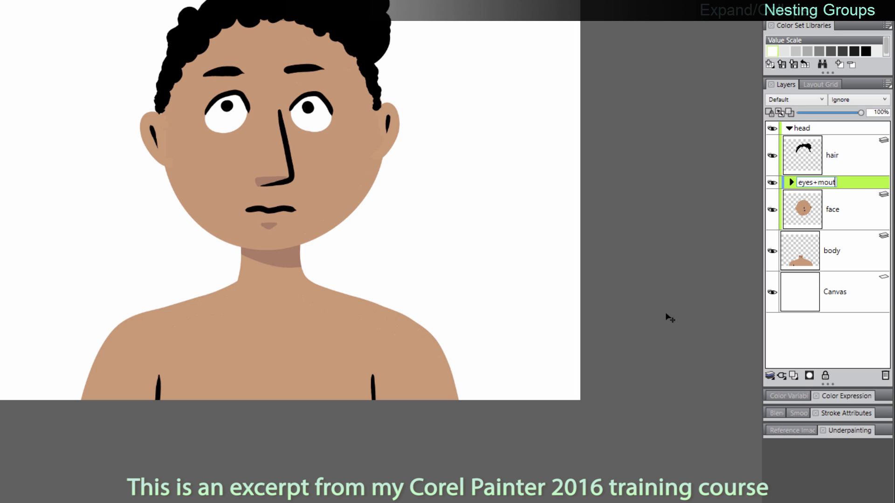
{"action": "key", "text": "Return"}
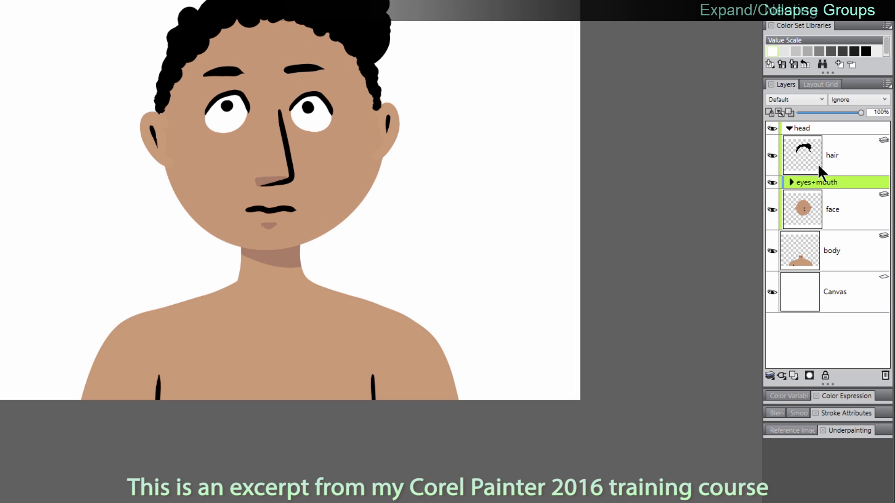
Expand and collapse the eyes+mouth group and the head group to compare how their layers are listed.
{"action": "left_click", "coordinate": [792, 182]}
{"action": "left_click", "coordinate": [792, 182]}
{"action": "left_click", "coordinate": [793, 182]}
{"action": "left_click", "coordinate": [793, 181]}
{"action": "left_click", "coordinate": [793, 181]}
{"action": "left_click", "coordinate": [793, 181]}
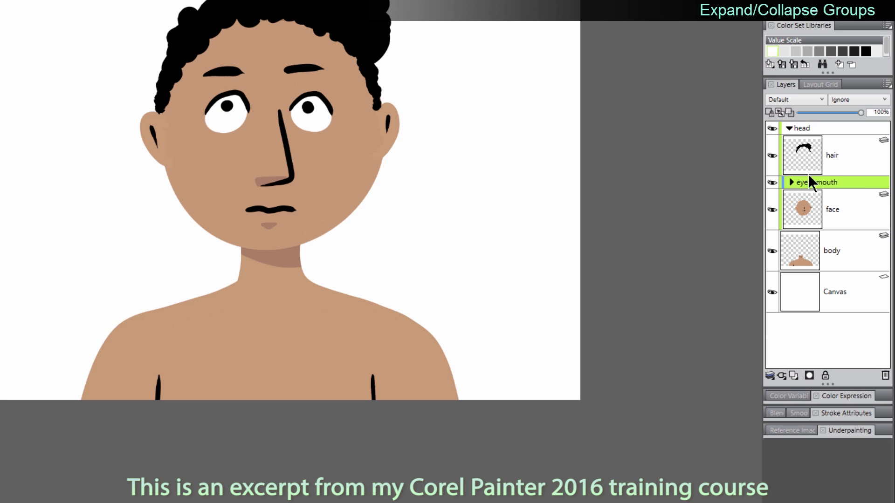
{"action": "left_click", "coordinate": [790, 129]}
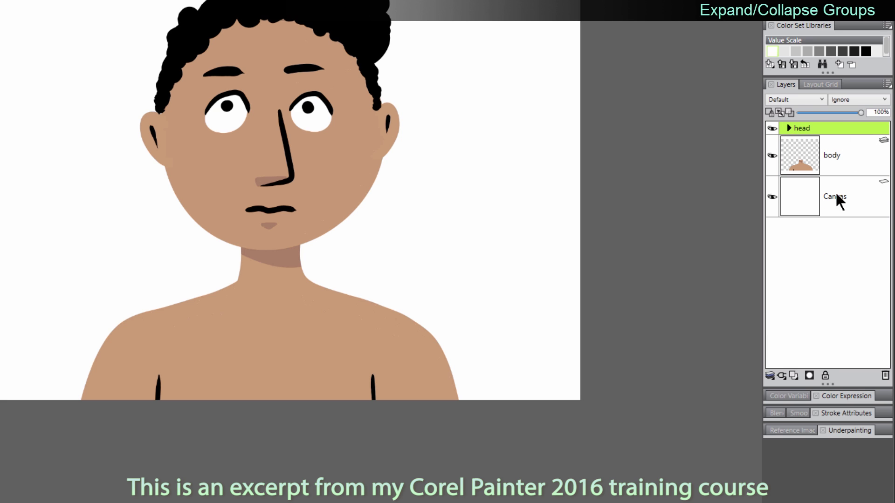
{"action": "left_click", "coordinate": [790, 129]}
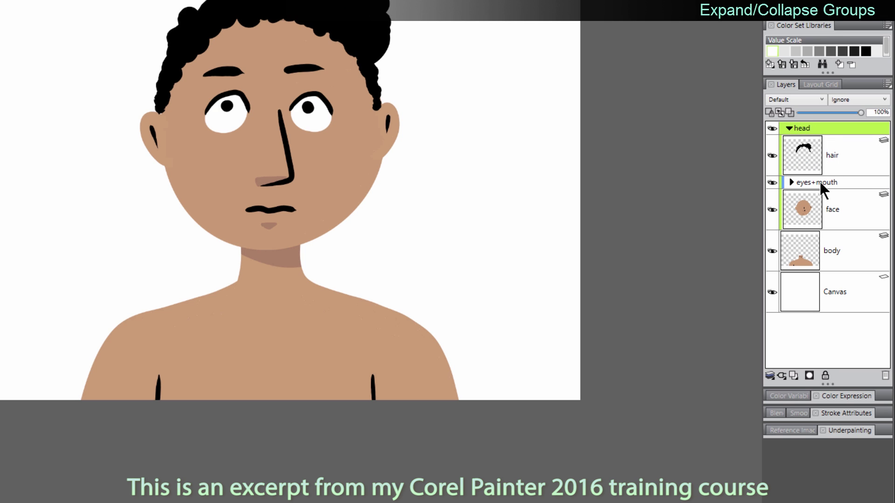
{"action": "left_click", "coordinate": [791, 182]}
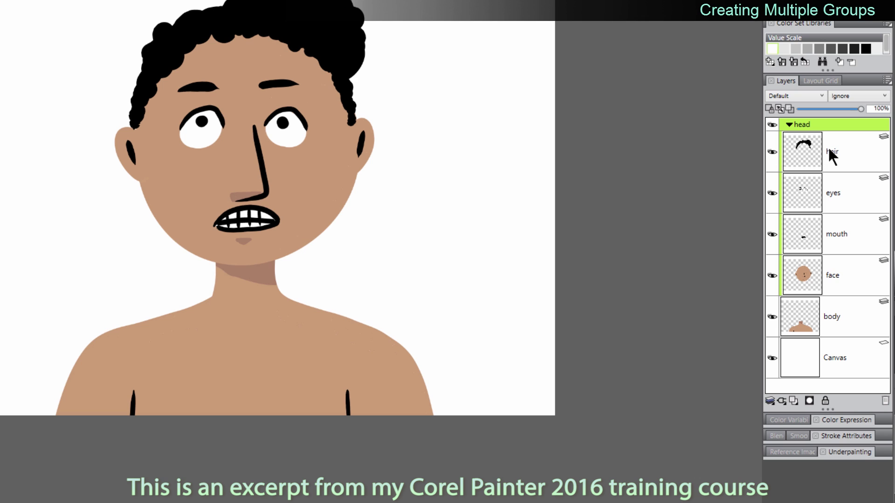
Create three new empty layers above the head group, combine them into one group and expand it.
{"action": "left_click", "coordinate": [794, 401]}
{"action": "left_click", "coordinate": [794, 400]}
{"action": "left_click", "coordinate": [793, 401]}
{"action": "left_click", "coordinate": [834, 220], "text": "shift"}
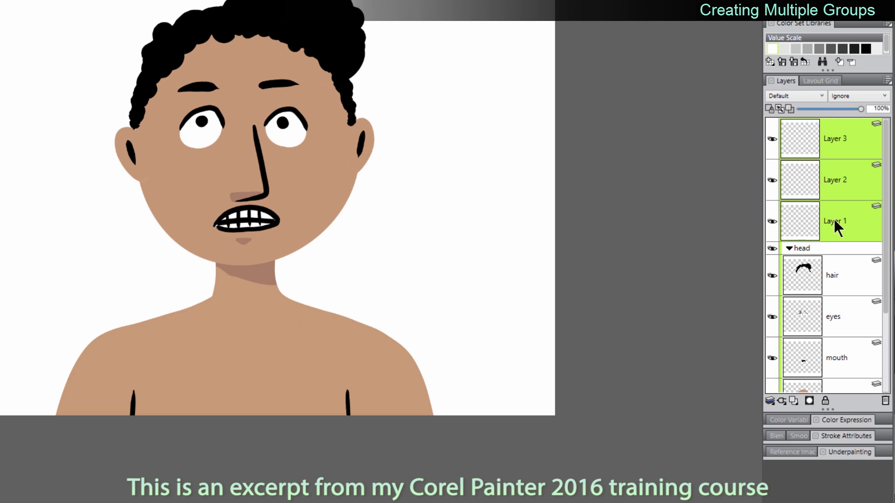
{"action": "key", "text": "ctrl+g"}
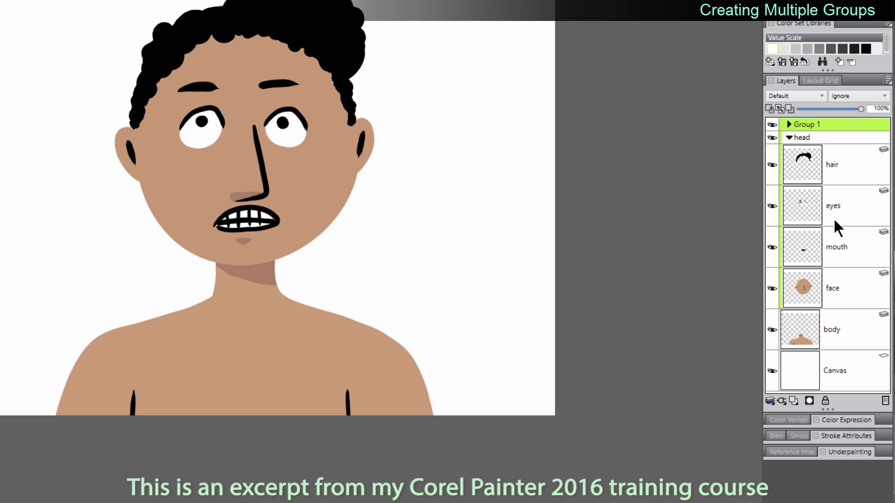
{"action": "left_click", "coordinate": [789, 124]}
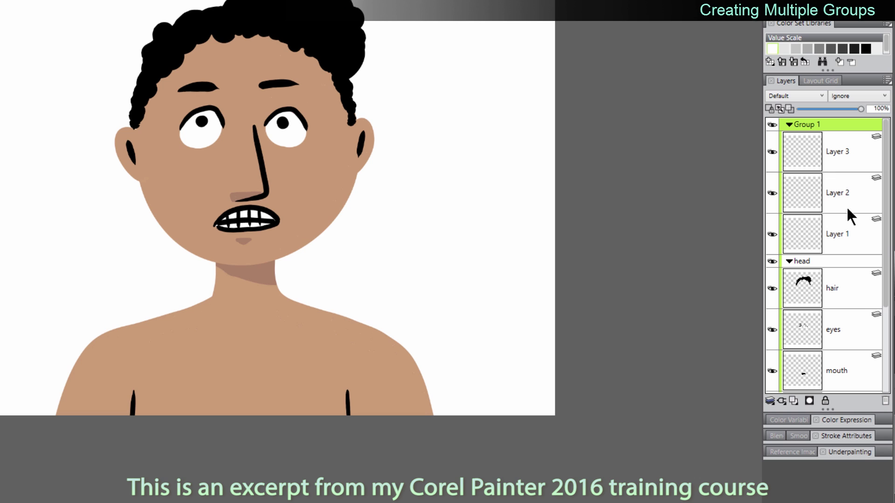
Move the hair layer out of the head group to the very top of the layer stack.
{"action": "left_click", "coordinate": [835, 292]}
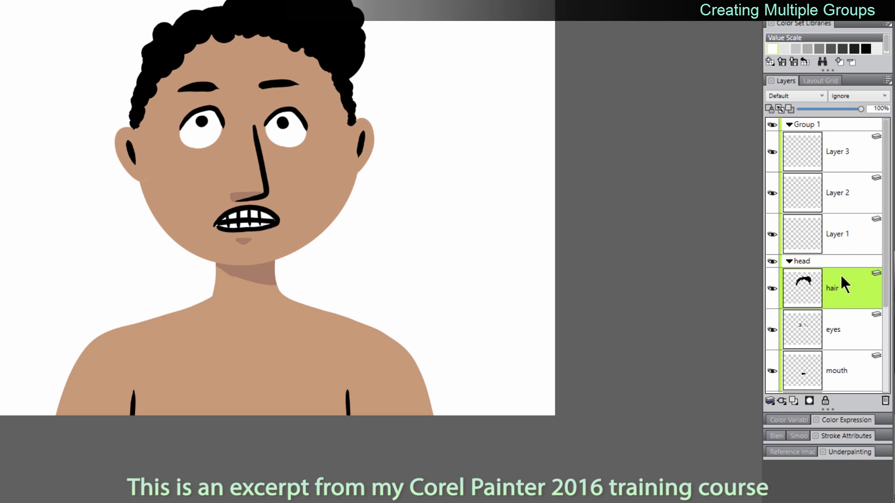
{"action": "left_click_drag", "start_coordinate": [839, 292], "coordinate": [824, 129]}
{"action": "left_click_drag", "start_coordinate": [824, 163], "coordinate": [823, 163]}
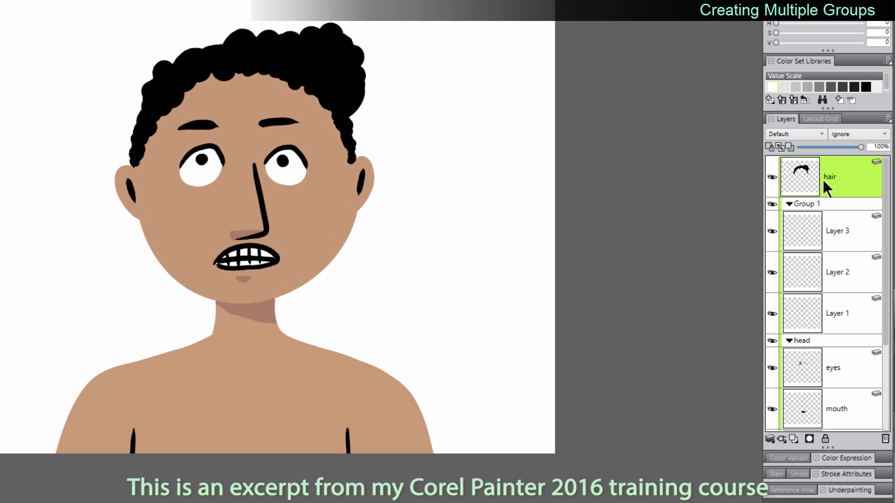
Collapse Group 1 and the head group, and move the hair layer back onto the head group.
{"action": "left_click", "coordinate": [789, 203]}
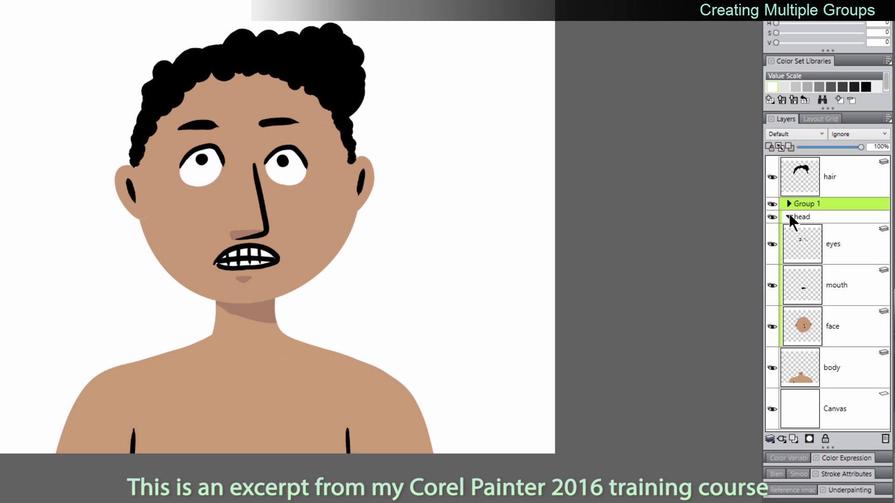
{"action": "left_click", "coordinate": [789, 216]}
{"action": "left_click_drag", "start_coordinate": [834, 175], "coordinate": [830, 224]}
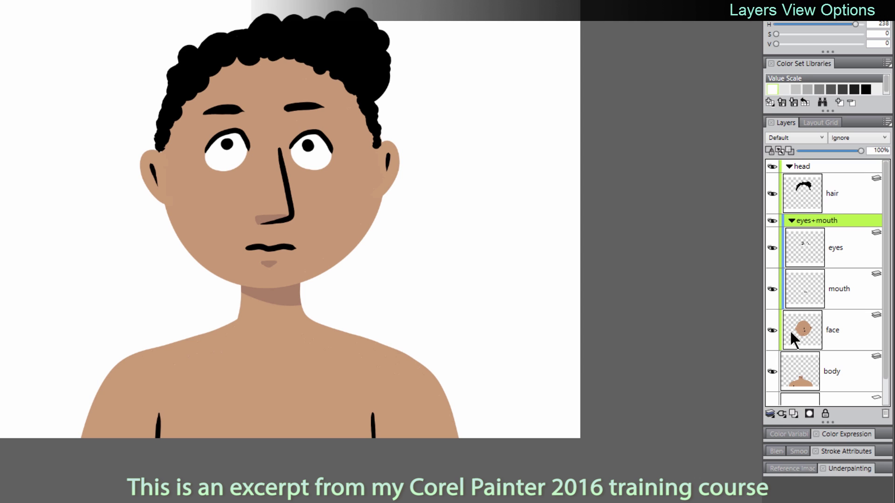
Set the layer list to show no thumbnails, and collapse the head group.
{"action": "left_click", "coordinate": [887, 122]}
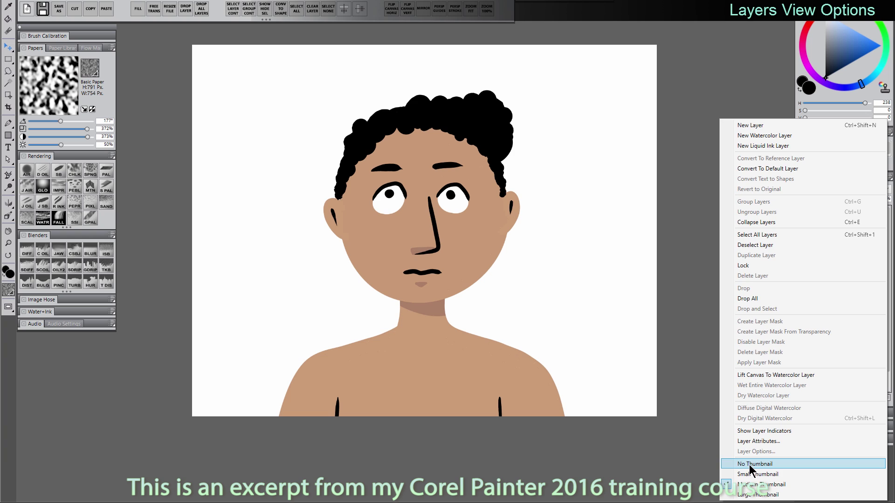
{"action": "left_click", "coordinate": [750, 465]}
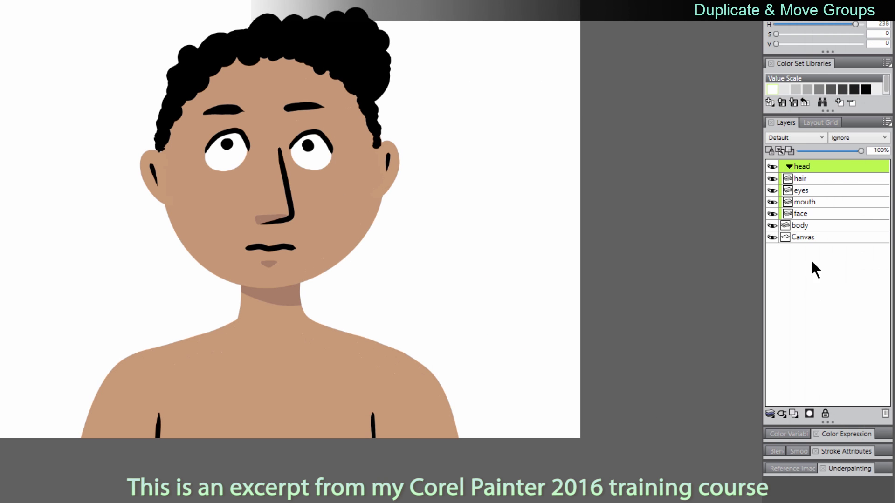
{"action": "left_click", "coordinate": [788, 166]}
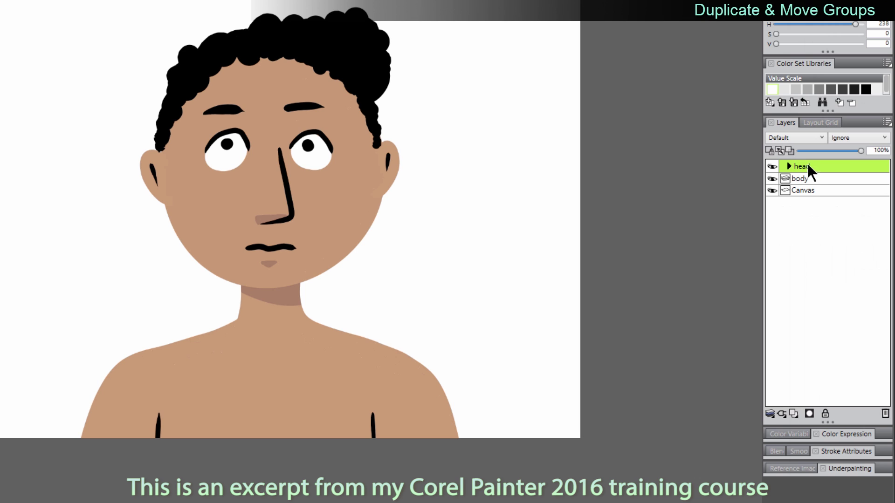
Duplicate the head group and move the copy sideways away from the original head.
{"action": "right_click", "coordinate": [802, 166]}
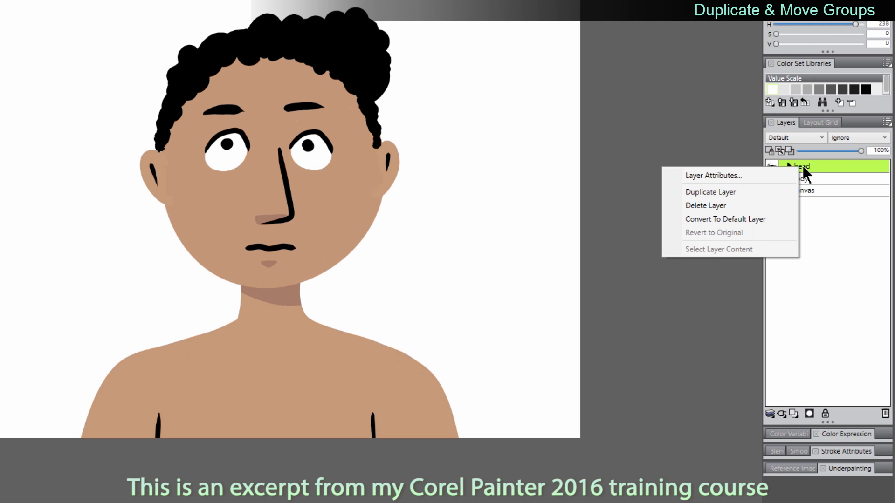
{"action": "left_click", "coordinate": [749, 193]}
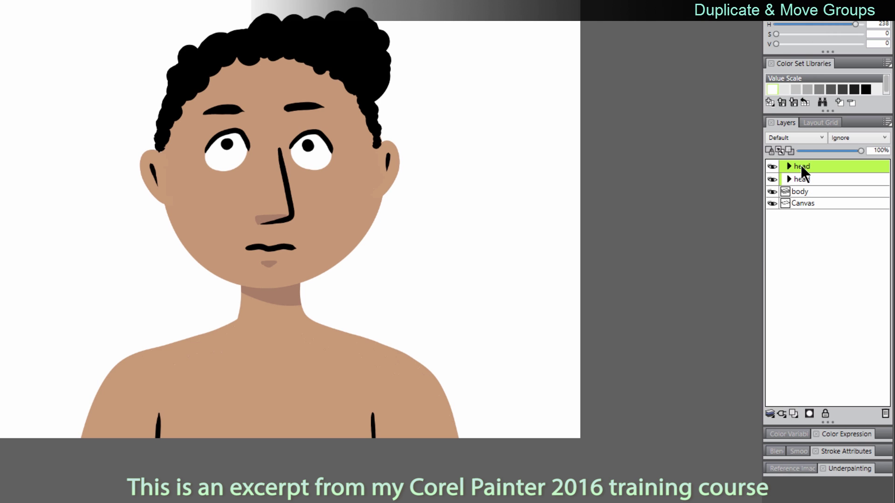
{"action": "left_click", "coordinate": [789, 166]}
{"action": "left_click", "coordinate": [789, 165]}
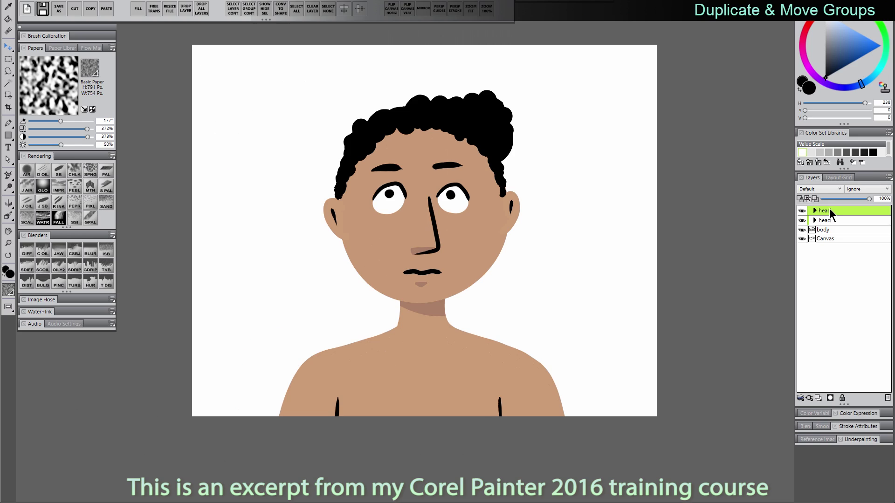
{"action": "left_click_drag", "start_coordinate": [495, 278], "coordinate": [676, 278]}
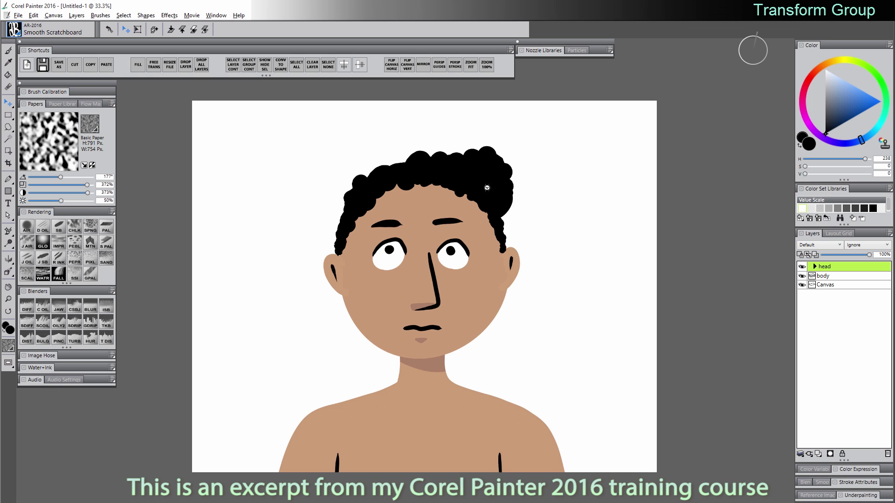
Shrink the head group proportionally with Free Transform, apply it, and move the smaller head back over the neck.
{"action": "key", "text": "ctrl+alt+t"}
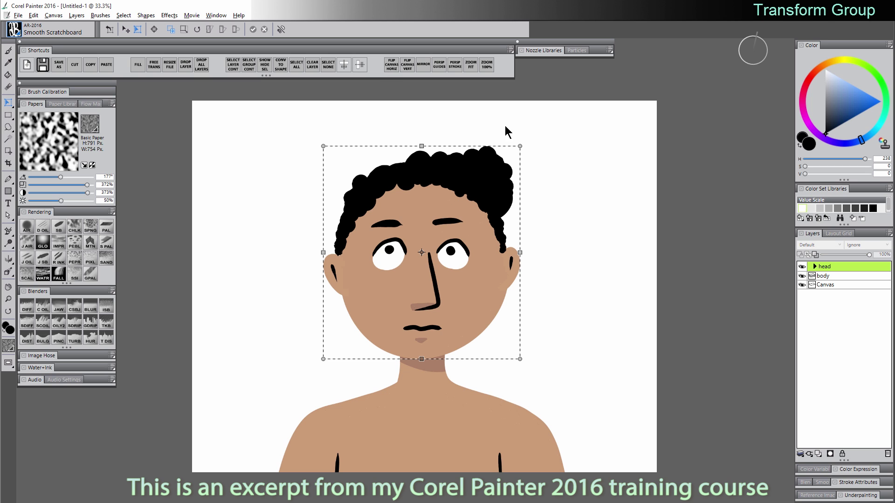
{"action": "left_click_drag", "start_coordinate": [518, 146], "coordinate": [451, 239]}
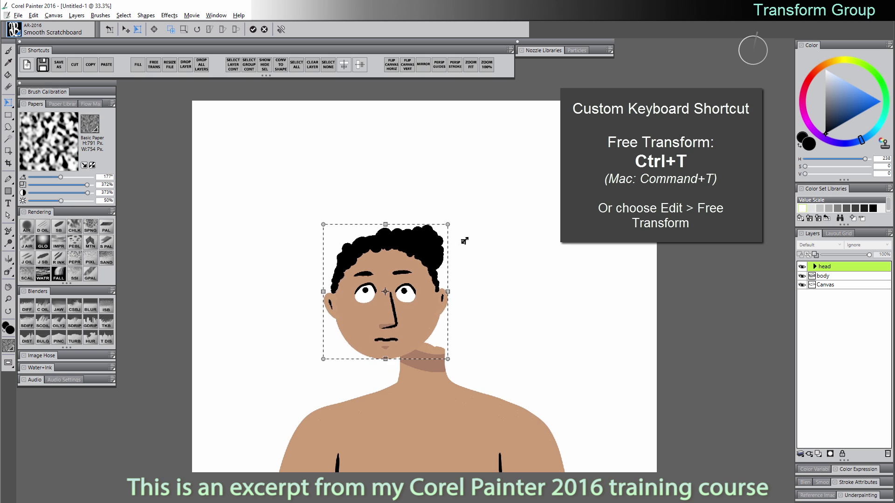
{"action": "left_click", "coordinate": [253, 29]}
{"action": "left_click_drag", "start_coordinate": [420, 299], "coordinate": [458, 298]}
{"action": "left_click", "coordinate": [815, 267]}
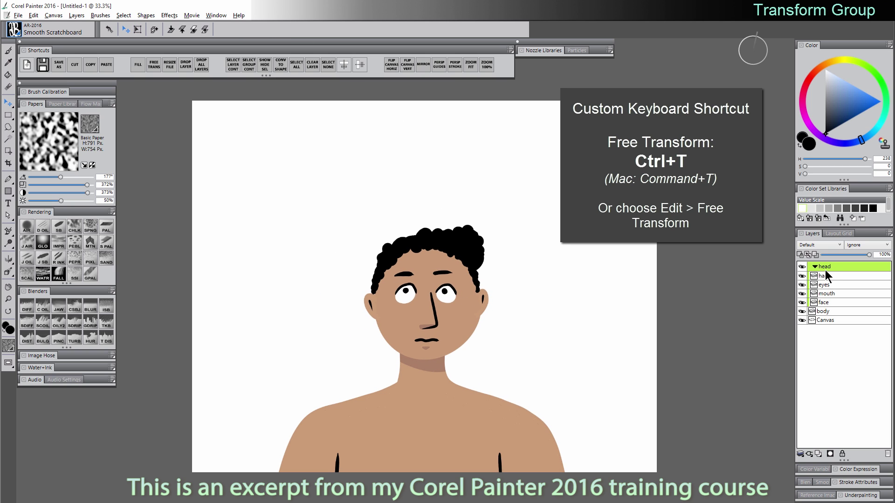
{"action": "left_click", "coordinate": [815, 267]}
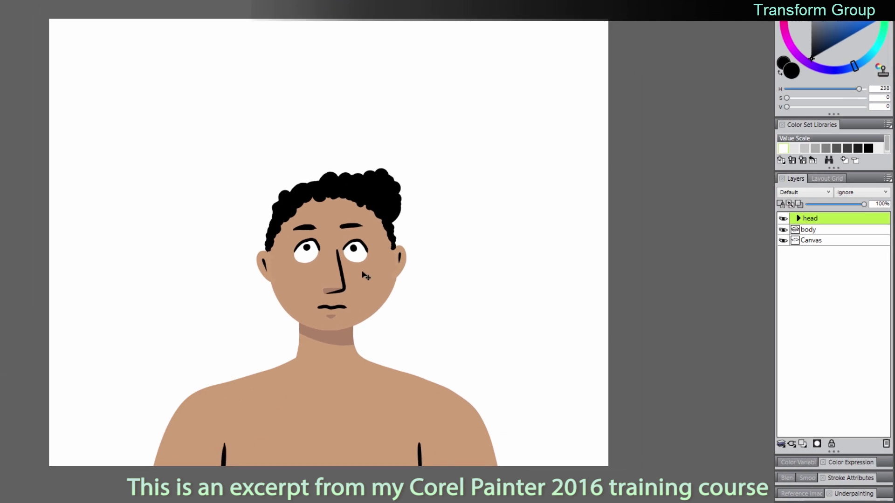
Expand the head group, switch the eyes layer's visibility off and on repeatedly, and shift the eyes slightly.
{"action": "left_click", "coordinate": [797, 218]}
{"action": "left_click", "coordinate": [817, 243]}
{"action": "left_click", "coordinate": [783, 241]}
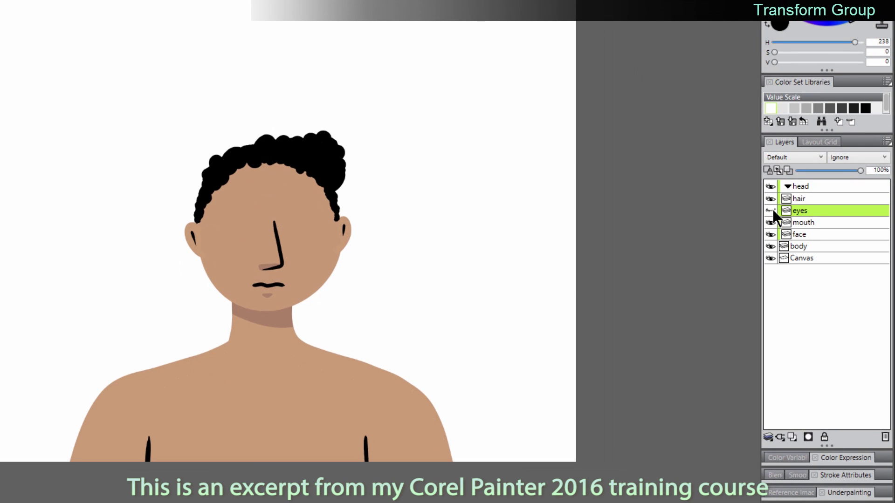
{"action": "left_click", "coordinate": [773, 209]}
{"action": "left_click", "coordinate": [774, 210]}
{"action": "left_click", "coordinate": [774, 210]}
{"action": "left_click", "coordinate": [774, 210]}
{"action": "left_click", "coordinate": [773, 211]}
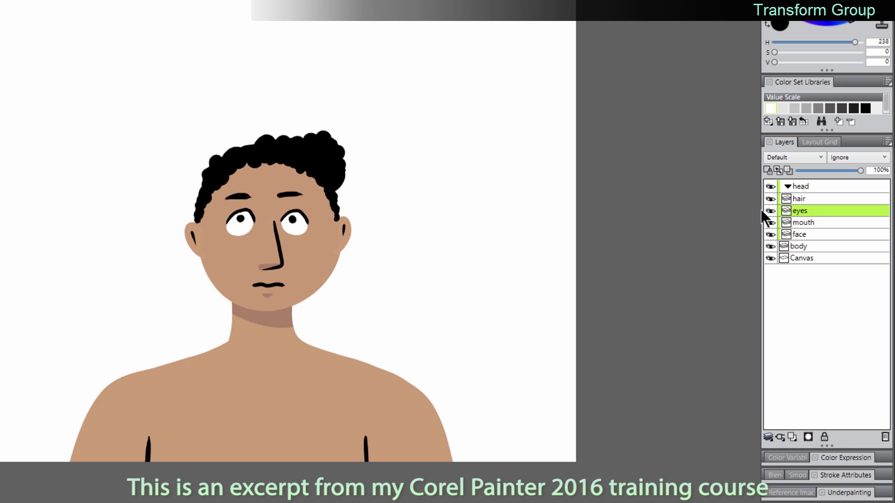
{"action": "left_click_drag", "start_coordinate": [294, 230], "coordinate": [296, 229]}
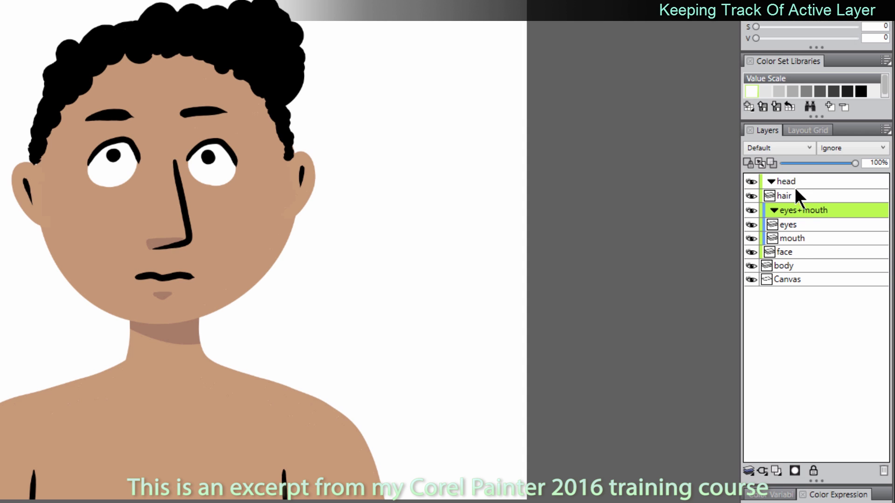
Select the body layer, the head group and the hair layer in turn, collapsing and re-expanding the head group.
{"action": "left_click", "coordinate": [791, 265]}
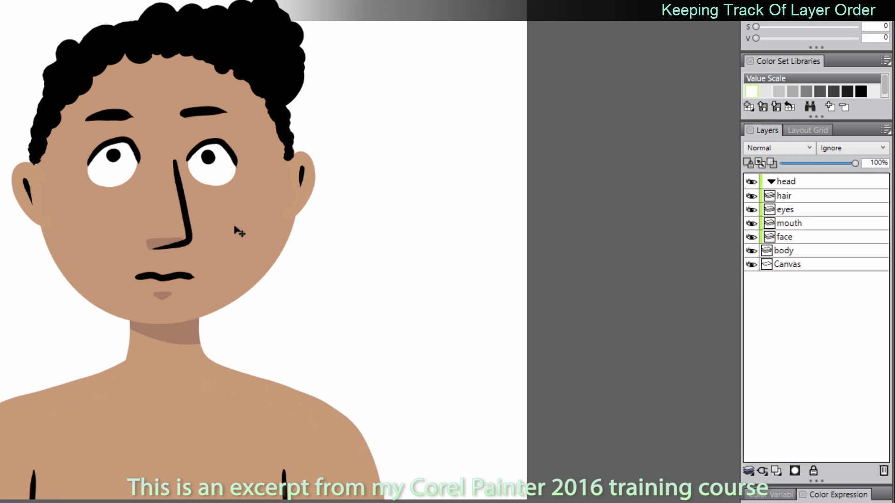
{"action": "left_click", "coordinate": [805, 185]}
{"action": "left_click", "coordinate": [779, 181]}
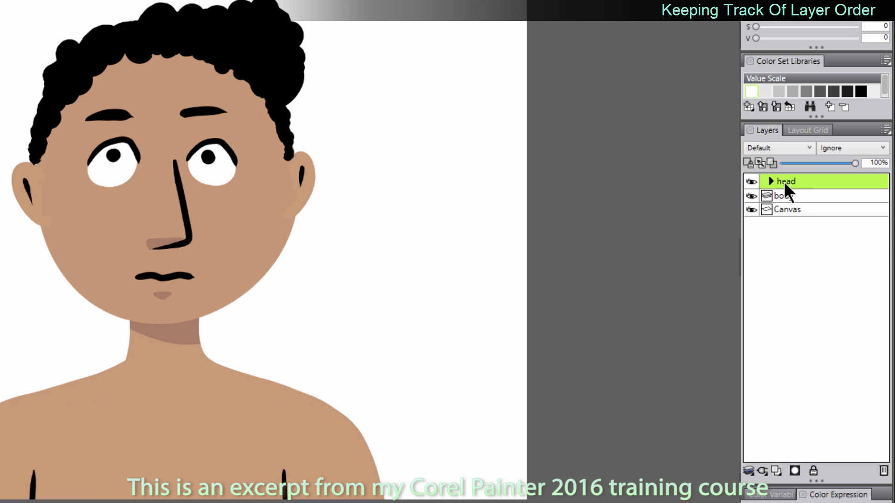
{"action": "left_click", "coordinate": [783, 181]}
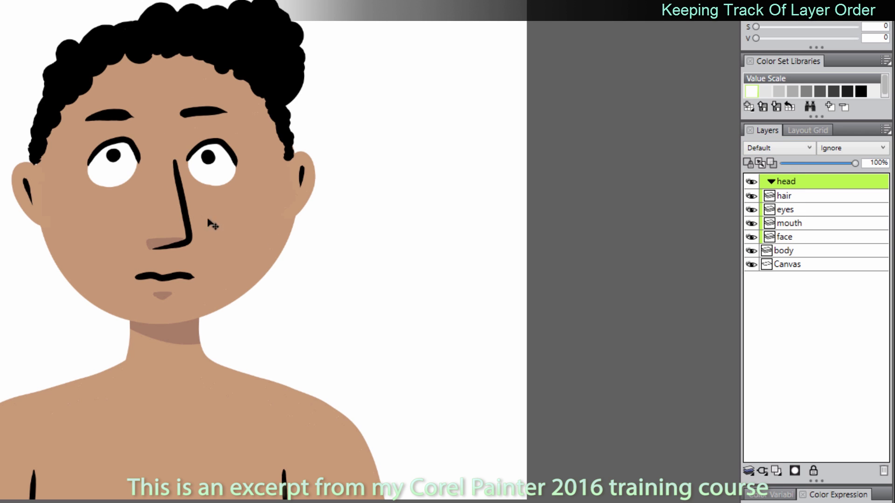
{"action": "left_click", "coordinate": [794, 196]}
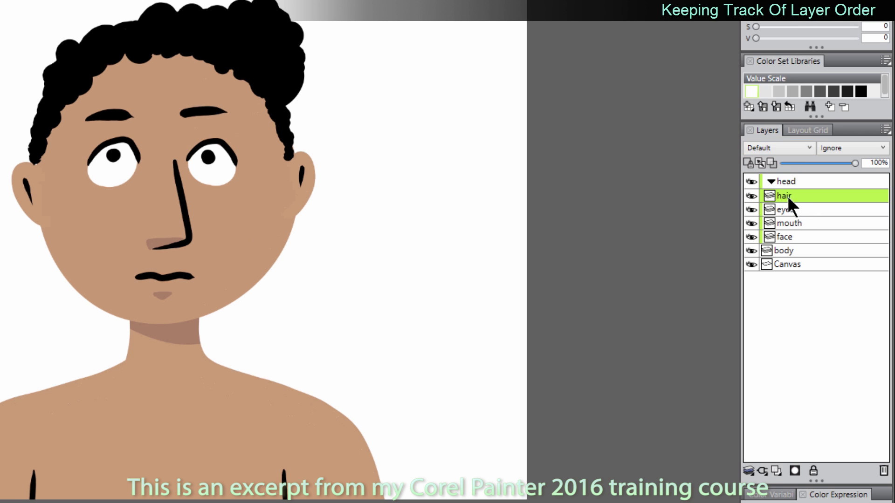
Select the body layer and briefly hide the face layer to examine the neck behind it.
{"action": "left_click", "coordinate": [792, 252]}
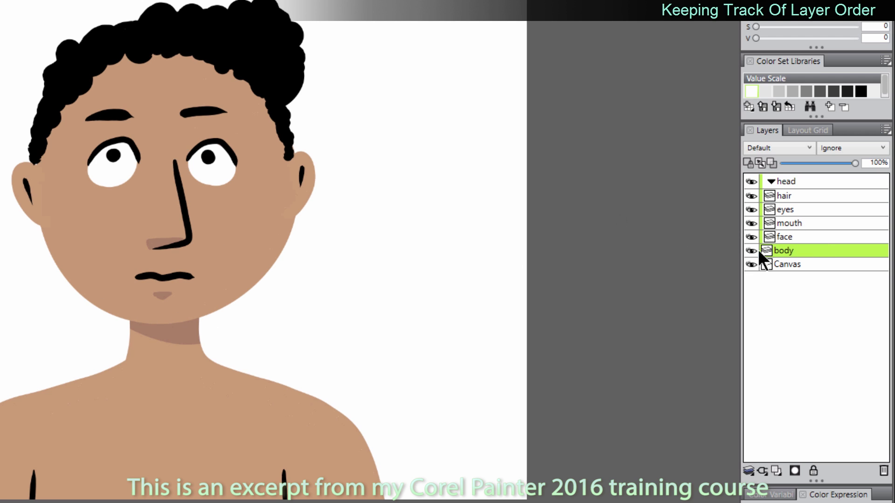
{"action": "left_click", "coordinate": [750, 237]}
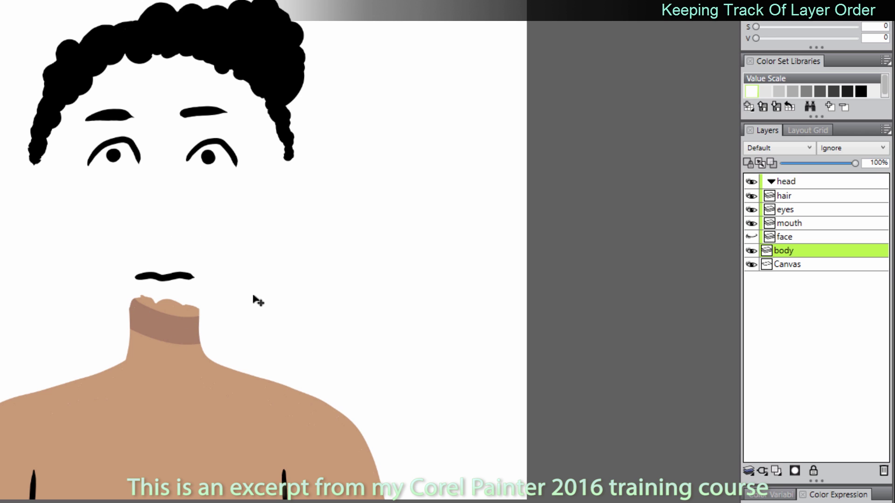
{"action": "left_click", "coordinate": [751, 236]}
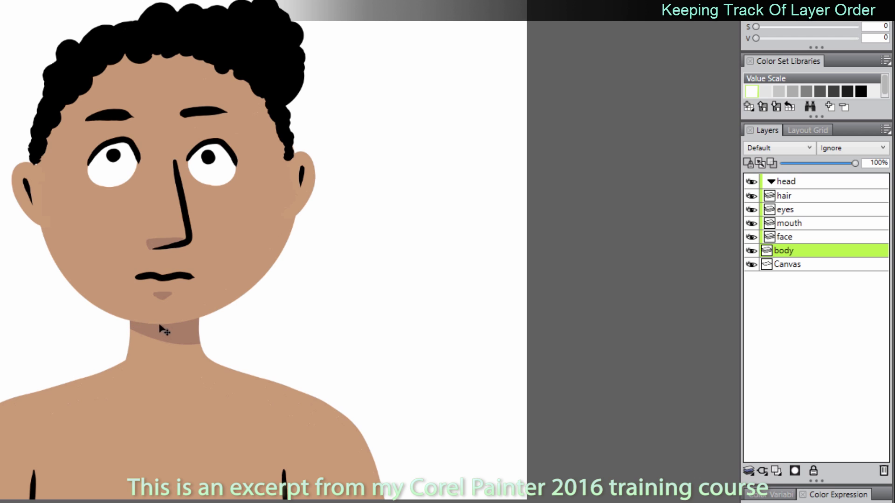
Sample the neck shadow's brown and paint the shadow under the chin on the body layer.
{"action": "left_click", "coordinate": [200, 320], "text": "alt"}
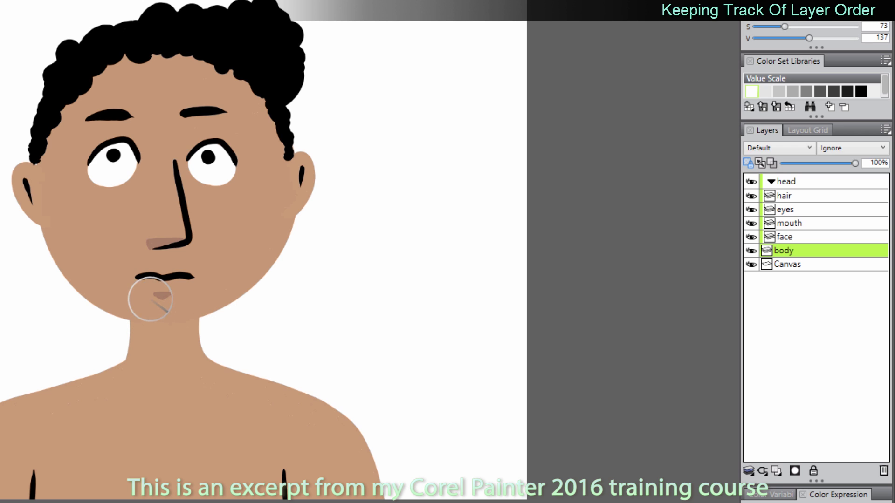
{"action": "mouse_move", "coordinate": [181, 320]}
{"action": "left_mouse_down"}
{"action": "mouse_move", "coordinate": [144, 308]}
{"action": "mouse_move", "coordinate": [221, 325]}
{"action": "mouse_move", "coordinate": [174, 314]}
{"action": "left_mouse_up"}
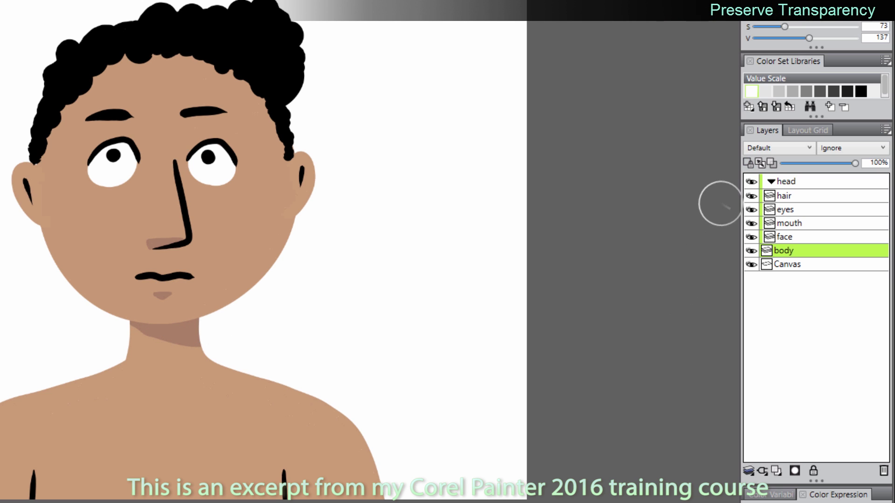
Select the body layer's content, enable Preserve Transparency, and paint the neck and shoulders in the brown shadow colour.
{"action": "left_click", "coordinate": [749, 163]}
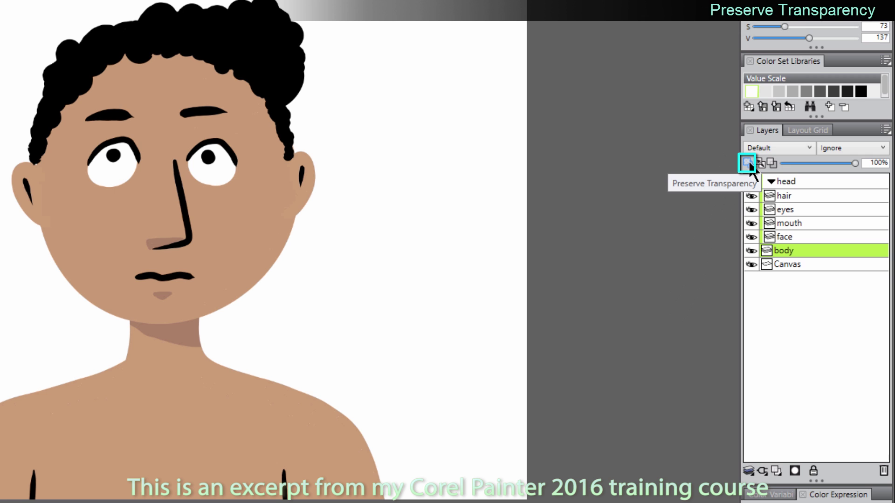
{"action": "left_click", "coordinate": [791, 251], "text": "ctrl"}
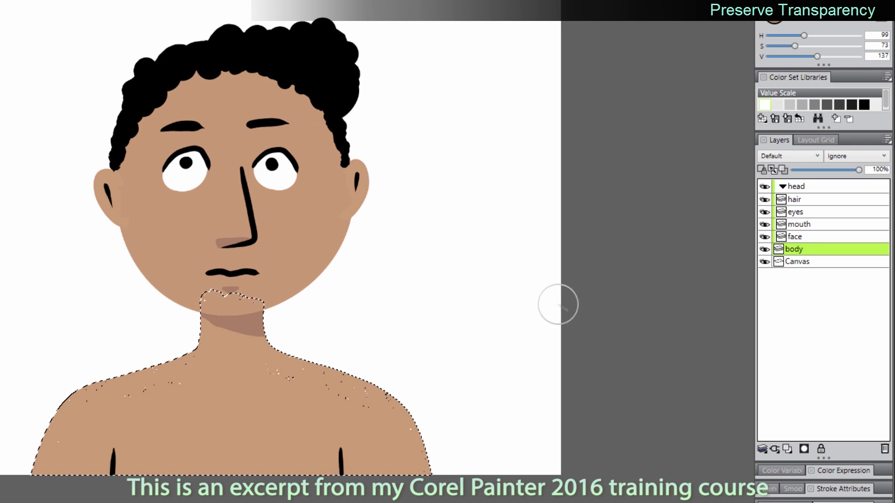
{"action": "left_click", "coordinate": [762, 168]}
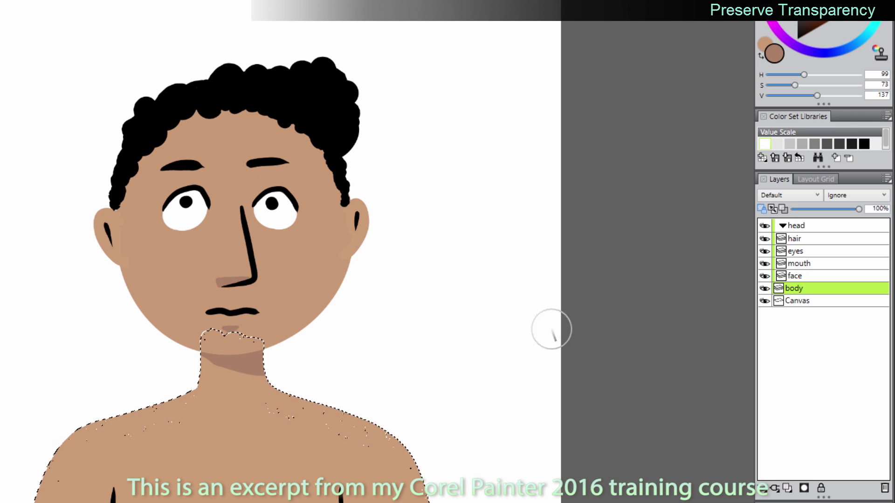
{"action": "mouse_move", "coordinate": [336, 350]}
{"action": "left_mouse_down"}
{"action": "mouse_move", "coordinate": [264, 394]}
{"action": "mouse_move", "coordinate": [347, 382]}
{"action": "mouse_move", "coordinate": [191, 401]}
{"action": "mouse_move", "coordinate": [365, 373]}
{"action": "mouse_move", "coordinate": [239, 386]}
{"action": "mouse_move", "coordinate": [199, 376]}
{"action": "mouse_move", "coordinate": [256, 356]}
{"action": "mouse_move", "coordinate": [209, 339]}
{"action": "mouse_move", "coordinate": [181, 344]}
{"action": "mouse_move", "coordinate": [212, 405]}
{"action": "mouse_move", "coordinate": [75, 382]}
{"action": "mouse_move", "coordinate": [230, 325]}
{"action": "mouse_move", "coordinate": [201, 327]}
{"action": "mouse_move", "coordinate": [147, 394]}
{"action": "mouse_move", "coordinate": [146, 368]}
{"action": "mouse_move", "coordinate": [155, 369]}
{"action": "mouse_move", "coordinate": [84, 379]}
{"action": "mouse_move", "coordinate": [131, 358]}
{"action": "left_mouse_up"}
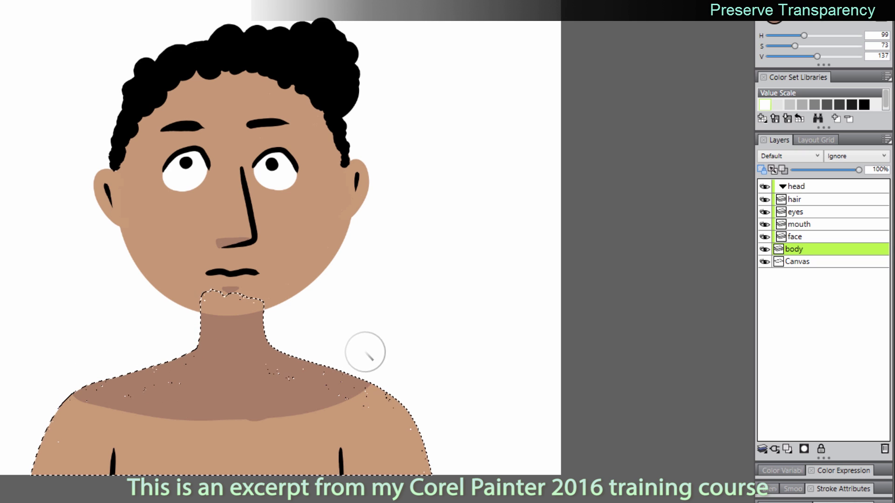
Deselect the body outline and paint the shadow colour over most of the torso with Preserve Transparency on.
{"action": "key", "text": "ctrl+d"}
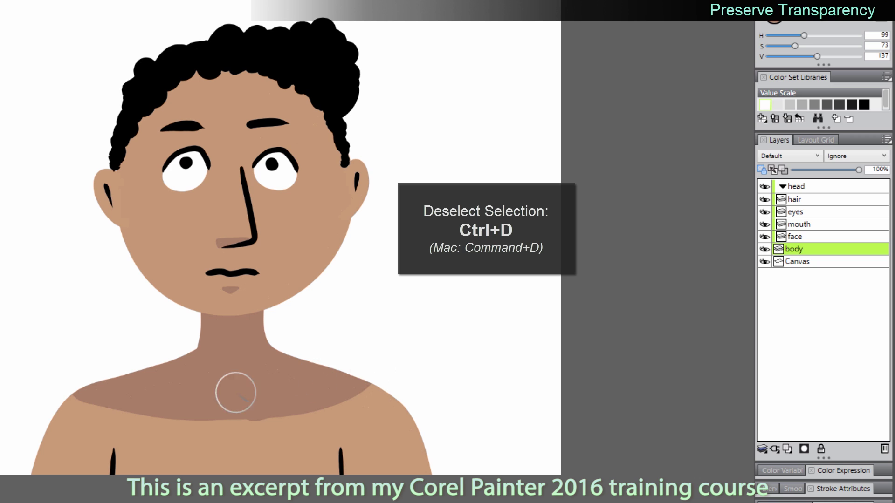
{"action": "mouse_move", "coordinate": [236, 390]}
{"action": "left_mouse_down"}
{"action": "mouse_move", "coordinate": [21, 443]}
{"action": "mouse_move", "coordinate": [89, 402]}
{"action": "mouse_move", "coordinate": [154, 413]}
{"action": "mouse_move", "coordinate": [113, 485]}
{"action": "mouse_move", "coordinate": [143, 485]}
{"action": "mouse_move", "coordinate": [110, 402]}
{"action": "mouse_move", "coordinate": [134, 467]}
{"action": "mouse_move", "coordinate": [325, 401]}
{"action": "mouse_move", "coordinate": [314, 427]}
{"action": "mouse_move", "coordinate": [423, 428]}
{"action": "mouse_move", "coordinate": [473, 450]}
{"action": "left_mouse_up"}
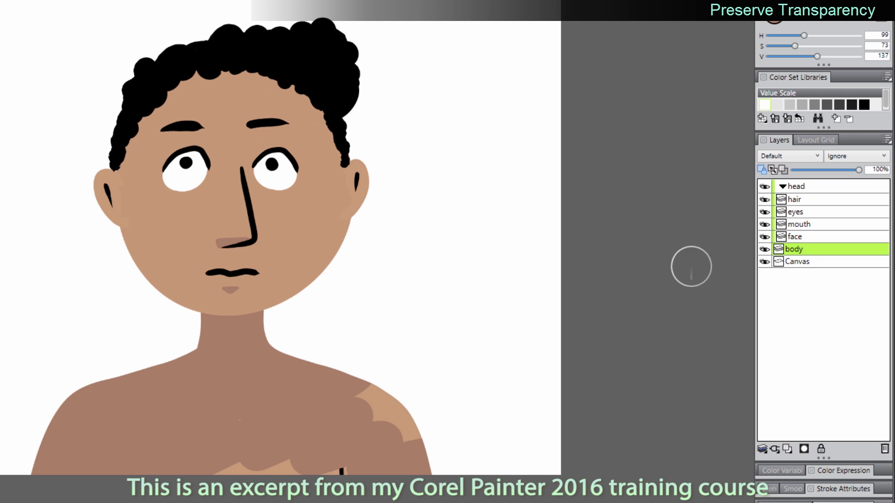
Turn off Preserve Transparency, cover the rest of the torso in brown, and paint beyond one shoulder's edge.
{"action": "left_click", "coordinate": [762, 169]}
{"action": "mouse_move", "coordinate": [435, 362]}
{"action": "left_mouse_down"}
{"action": "mouse_move", "coordinate": [371, 382]}
{"action": "mouse_move", "coordinate": [410, 407]}
{"action": "mouse_move", "coordinate": [384, 459]}
{"action": "mouse_move", "coordinate": [332, 495]}
{"action": "mouse_move", "coordinate": [301, 453]}
{"action": "mouse_move", "coordinate": [189, 472]}
{"action": "mouse_move", "coordinate": [214, 468]}
{"action": "left_mouse_up"}
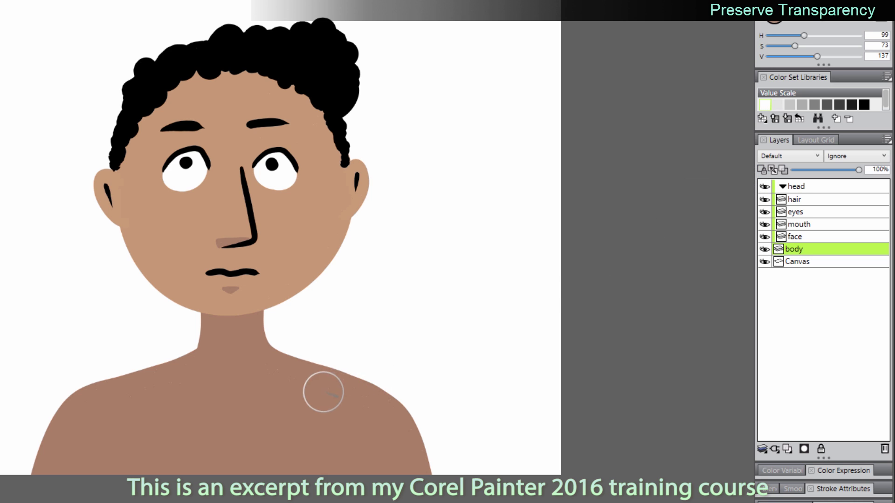
{"action": "mouse_move", "coordinate": [323, 392]}
{"action": "left_mouse_down"}
{"action": "mouse_move", "coordinate": [378, 366]}
{"action": "mouse_move", "coordinate": [433, 470]}
{"action": "mouse_move", "coordinate": [373, 350]}
{"action": "mouse_move", "coordinate": [385, 344]}
{"action": "mouse_move", "coordinate": [449, 469]}
{"action": "mouse_move", "coordinate": [412, 417]}
{"action": "left_mouse_up"}
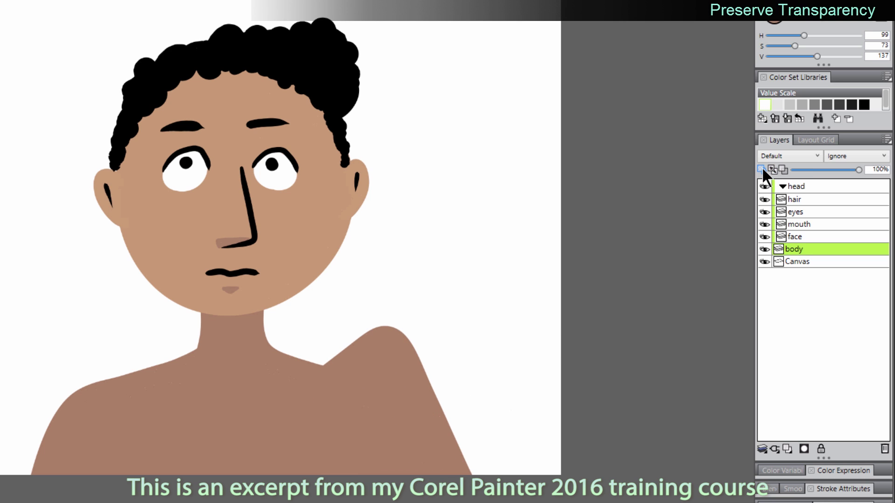
Switch the body layer's visibility off and on repeatedly to examine its painted shape.
{"action": "left_click", "coordinate": [765, 249]}
{"action": "left_click", "coordinate": [765, 249]}
{"action": "left_click", "coordinate": [765, 249]}
{"action": "left_click", "coordinate": [765, 249]}
{"action": "left_click", "coordinate": [765, 249]}
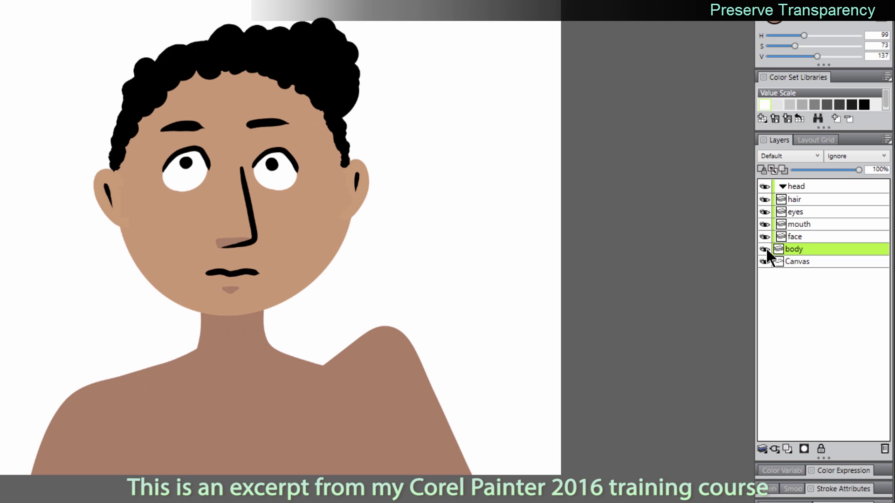
Enable Preserve Transparency on the body layer and paint lighter skin colour along the neck, shoulder and arm edges.
{"action": "left_click", "coordinate": [760, 166]}
{"action": "mouse_move", "coordinate": [349, 370]}
{"action": "left_mouse_down"}
{"action": "mouse_move", "coordinate": [365, 350]}
{"action": "mouse_move", "coordinate": [434, 413]}
{"action": "mouse_move", "coordinate": [457, 464]}
{"action": "left_mouse_up"}
{"action": "mouse_move", "coordinate": [366, 349]}
{"action": "left_mouse_down"}
{"action": "mouse_move", "coordinate": [323, 374]}
{"action": "mouse_move", "coordinate": [286, 354]}
{"action": "mouse_move", "coordinate": [267, 330]}
{"action": "mouse_move", "coordinate": [261, 296]}
{"action": "left_mouse_up"}
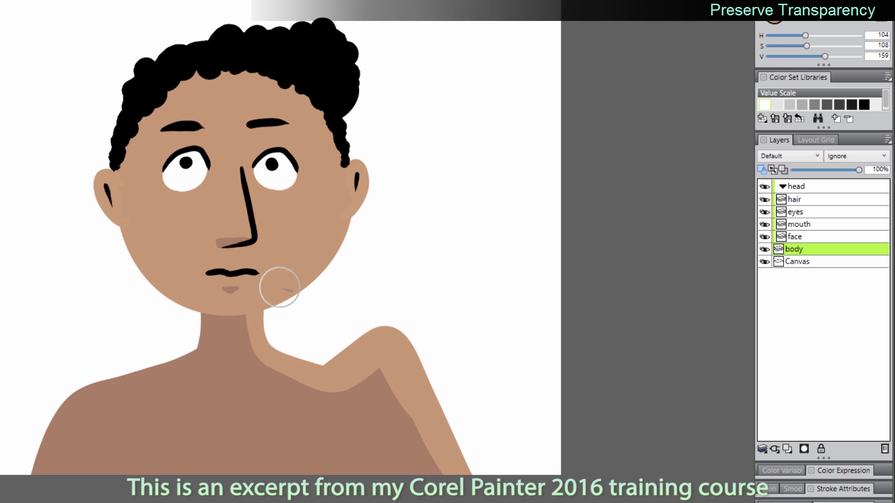
{"action": "left_click_drag", "start_coordinate": [179, 355], "coordinate": [42, 471]}
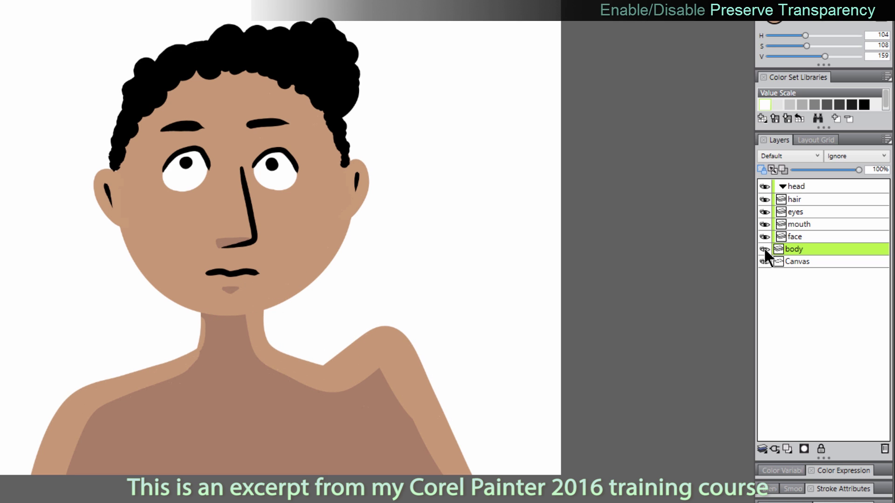
Check the body layer's Preserve Transparency setting and select the face, mouth, eyes and hair layers in turn.
{"action": "left_click", "coordinate": [760, 167]}
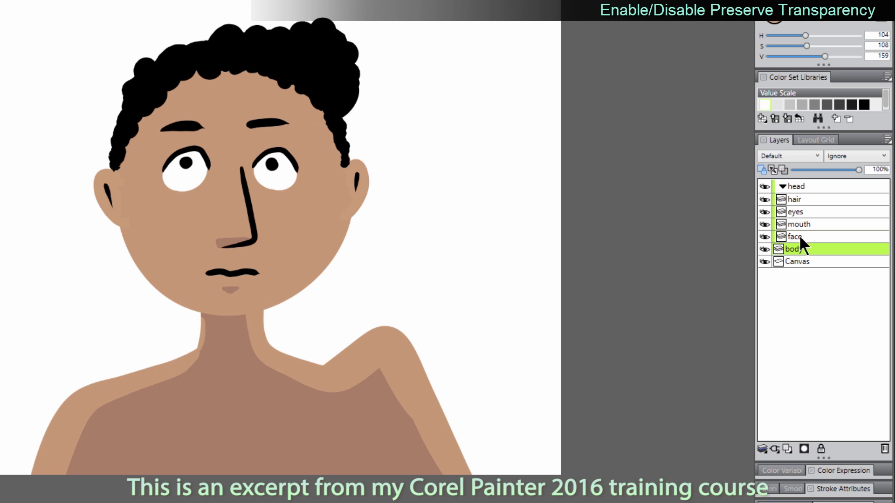
{"action": "left_click", "coordinate": [799, 234]}
{"action": "left_click", "coordinate": [796, 223]}
{"action": "left_click", "coordinate": [799, 210]}
{"action": "left_click", "coordinate": [797, 200]}
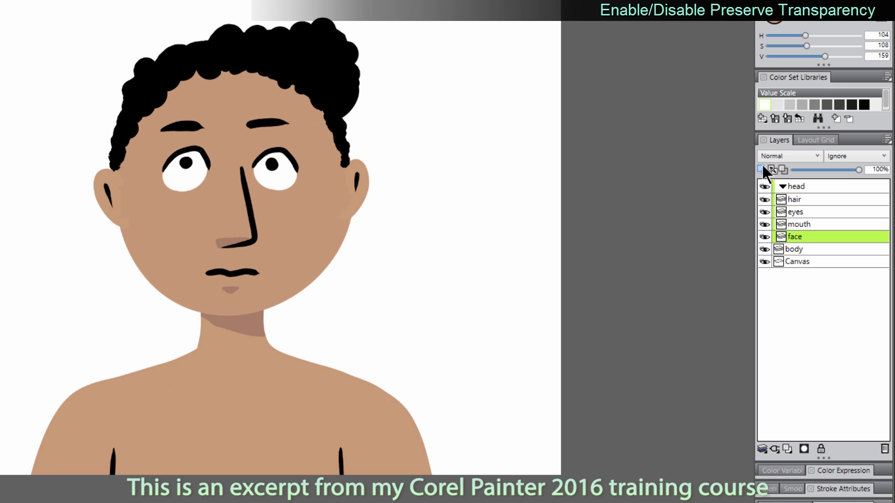
Enable Preserve Transparency on the face layer, sample the neck shadow colour, and paint a shadow along the hairline.
{"action": "left_click", "coordinate": [762, 169]}
{"action": "left_click", "coordinate": [263, 324], "text": "alt"}
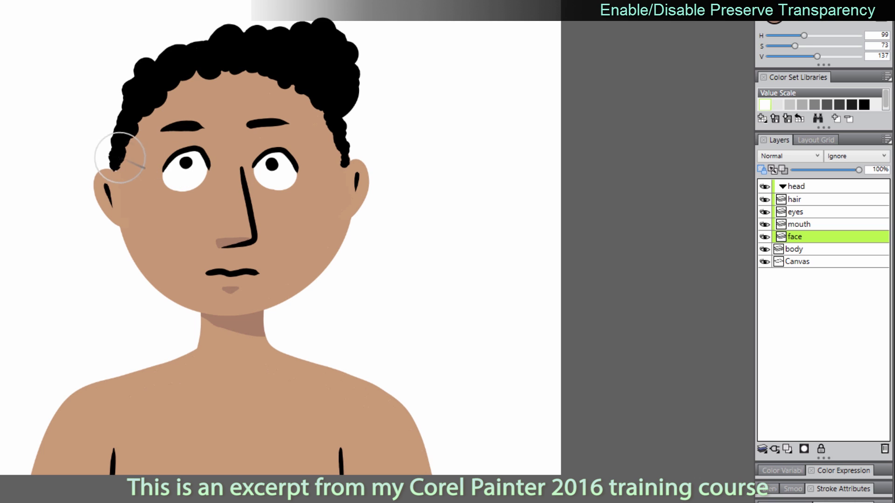
{"action": "mouse_move", "coordinate": [120, 150]}
{"action": "left_mouse_down"}
{"action": "mouse_move", "coordinate": [151, 96]}
{"action": "mouse_move", "coordinate": [249, 61]}
{"action": "mouse_move", "coordinate": [308, 79]}
{"action": "mouse_move", "coordinate": [347, 123]}
{"action": "left_mouse_up"}
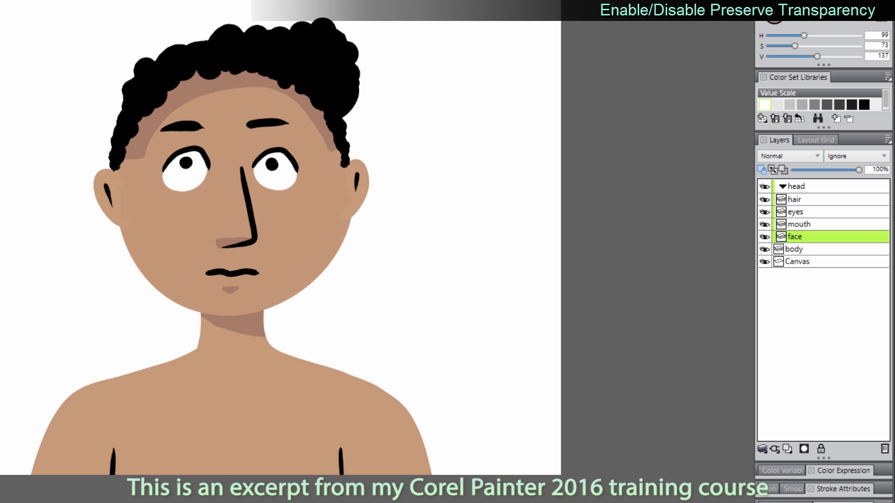
Paint shadow colour around both eyes, inside the ears and on the lower cheek of the face layer, toggling its visibility to check.
{"action": "mouse_move", "coordinate": [172, 176]}
{"action": "left_mouse_down"}
{"action": "mouse_move", "coordinate": [180, 188]}
{"action": "mouse_move", "coordinate": [175, 175]}
{"action": "mouse_move", "coordinate": [161, 180]}
{"action": "left_mouse_up"}
{"action": "mouse_move", "coordinate": [261, 163]}
{"action": "left_mouse_down"}
{"action": "mouse_move", "coordinate": [275, 190]}
{"action": "mouse_move", "coordinate": [260, 171]}
{"action": "mouse_move", "coordinate": [281, 159]}
{"action": "mouse_move", "coordinate": [288, 177]}
{"action": "left_mouse_up"}
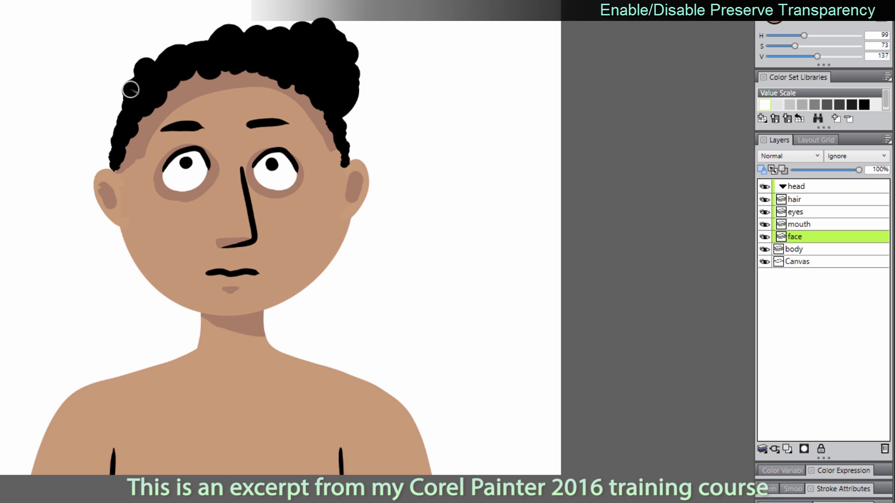
{"action": "left_click", "coordinate": [763, 236]}
{"action": "left_click", "coordinate": [764, 235]}
{"action": "left_click", "coordinate": [763, 235]}
{"action": "left_click", "coordinate": [765, 235]}
{"action": "mouse_move", "coordinate": [315, 240]}
{"action": "left_mouse_down"}
{"action": "mouse_move", "coordinate": [357, 220]}
{"action": "mouse_move", "coordinate": [306, 246]}
{"action": "mouse_move", "coordinate": [294, 302]}
{"action": "mouse_move", "coordinate": [343, 238]}
{"action": "left_mouse_up"}
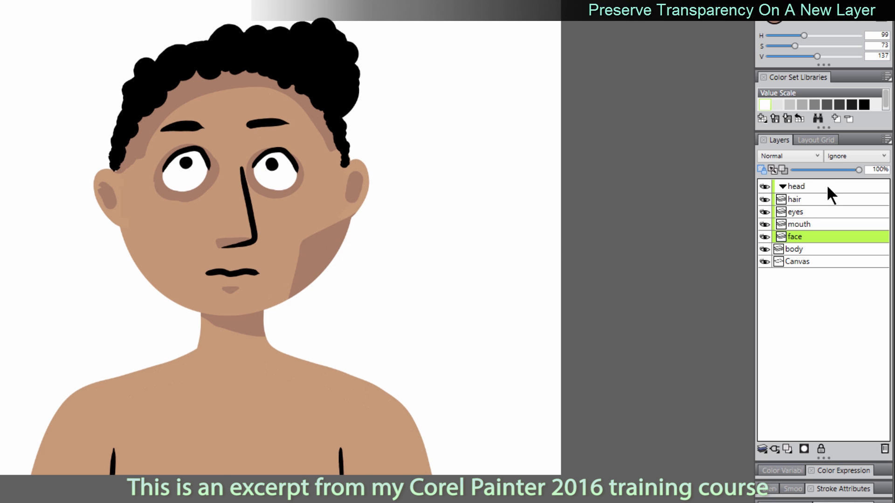
Add a new layer above the hair layer and enable Preserve Transparency on it.
{"action": "left_click", "coordinate": [801, 199]}
{"action": "left_click", "coordinate": [788, 448]}
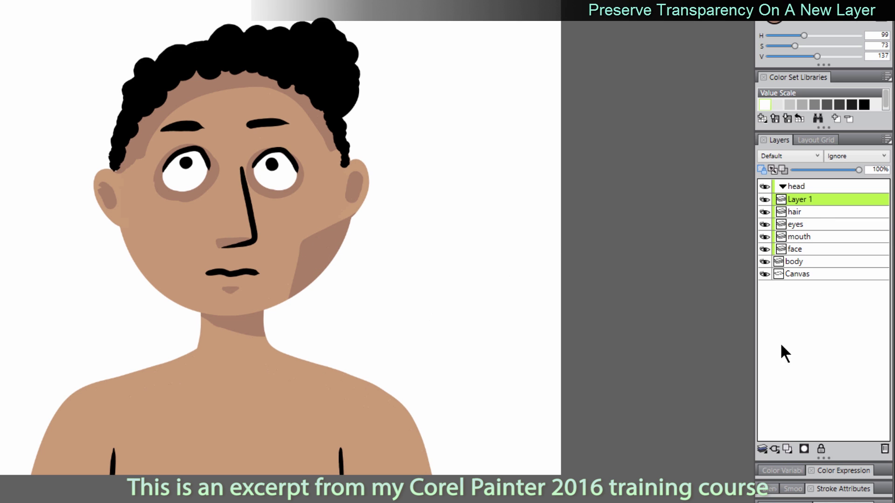
{"action": "left_click", "coordinate": [761, 167]}
Hide the head group, body layer and Canvas to examine the document's transparency, and show them all again.
{"action": "left_click", "coordinate": [765, 186]}
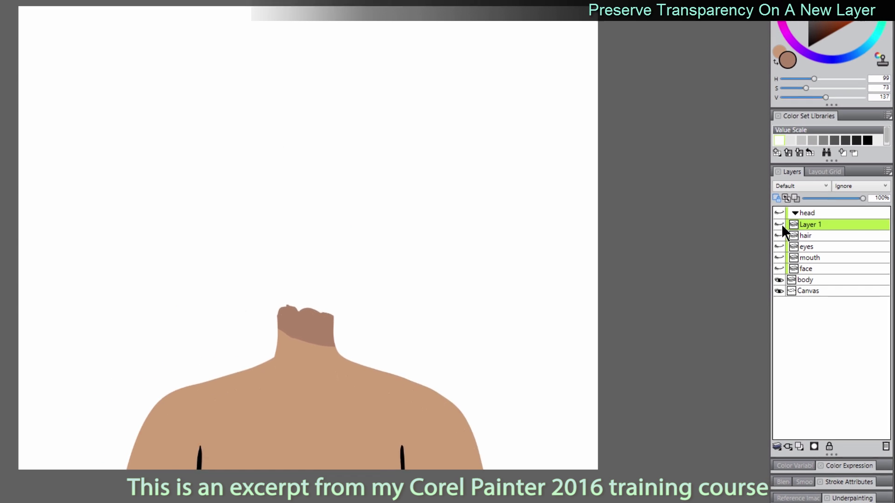
{"action": "left_click", "coordinate": [765, 262]}
{"action": "left_click", "coordinate": [765, 273]}
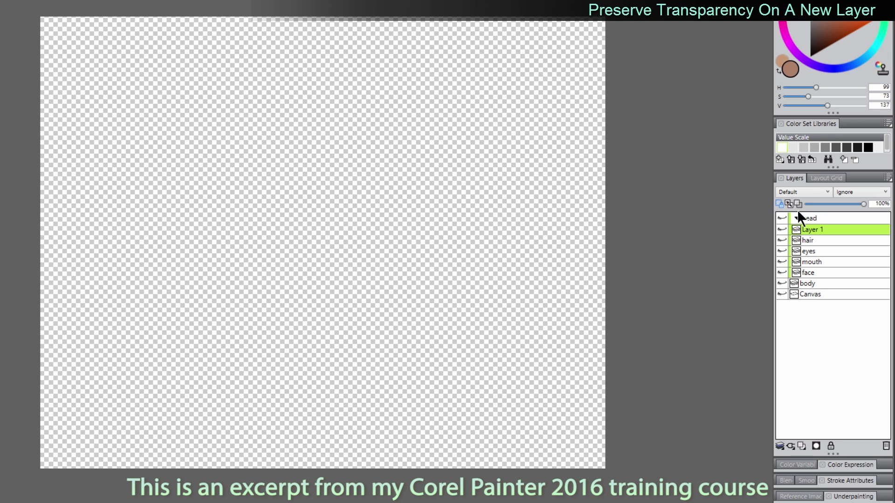
{"action": "left_click_drag", "start_coordinate": [782, 218], "coordinate": [782, 294]}
Hide the Canvas and try painting a shadow stroke across the cheek edge on the transparency-locked face layer.
{"action": "left_click", "coordinate": [813, 272]}
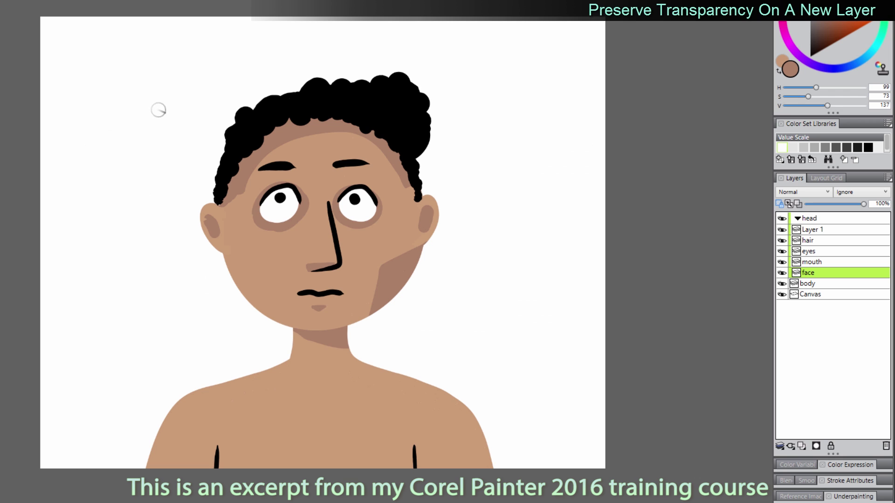
{"action": "left_click", "coordinate": [782, 294]}
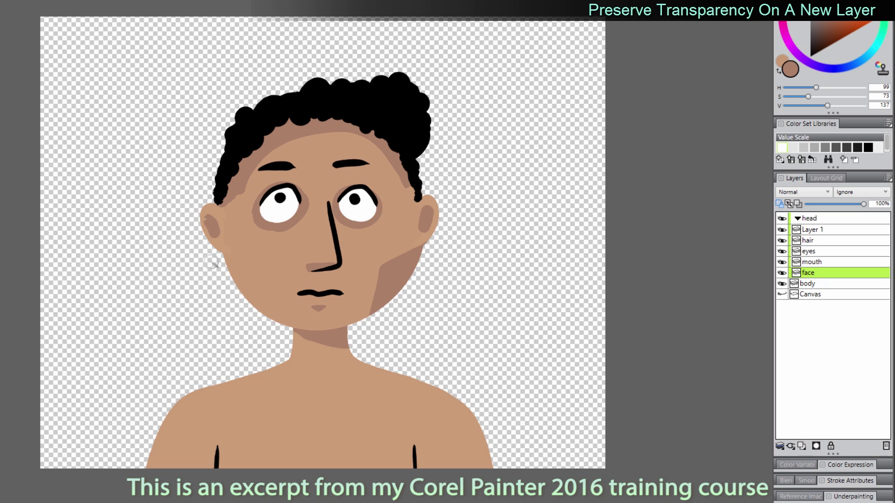
{"action": "mouse_move", "coordinate": [227, 259]}
{"action": "left_mouse_down"}
{"action": "mouse_move", "coordinate": [263, 308]}
{"action": "mouse_move", "coordinate": [244, 261]}
{"action": "mouse_move", "coordinate": [250, 274]}
{"action": "left_mouse_up"}
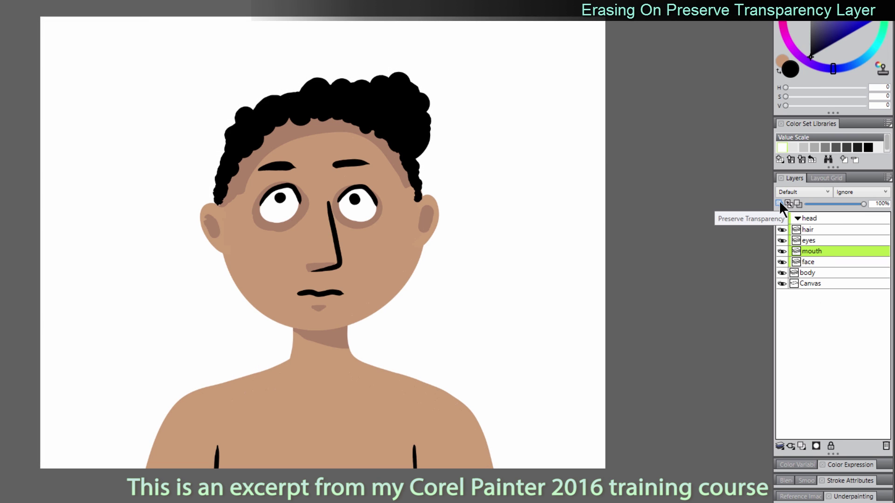
Try erasing the mouth line with Preserve Transparency enabled, hide the Canvas, and erase again with Preserve Transparency disabled.
{"action": "left_click", "coordinate": [779, 204]}
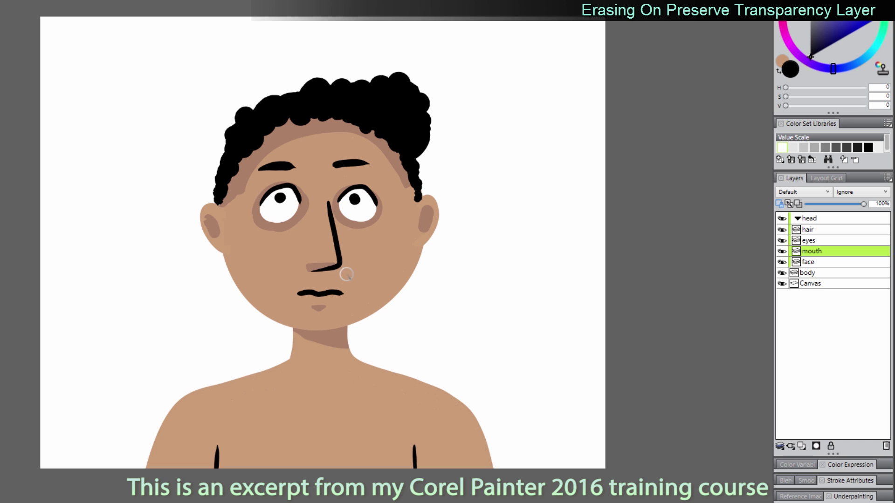
{"action": "mouse_move", "coordinate": [326, 294]}
{"action": "left_mouse_down"}
{"action": "mouse_move", "coordinate": [303, 292]}
{"action": "mouse_move", "coordinate": [343, 292]}
{"action": "left_mouse_up"}
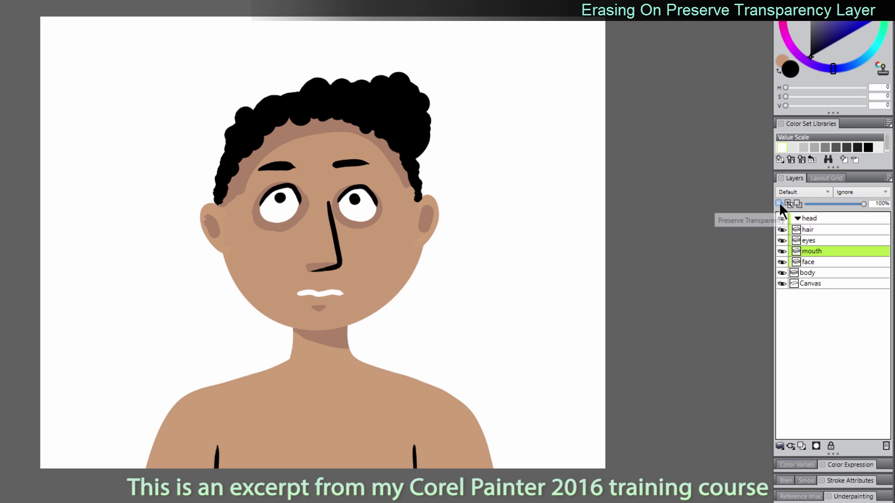
{"action": "left_click", "coordinate": [783, 282]}
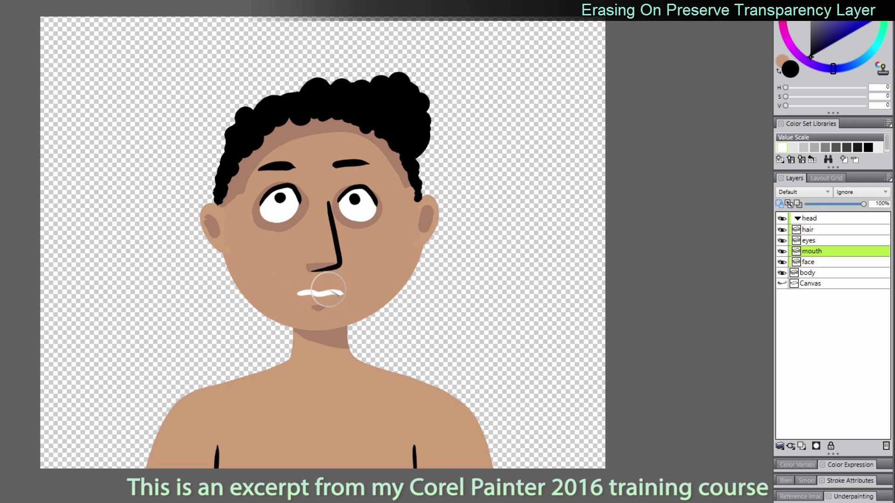
{"action": "left_click", "coordinate": [781, 203]}
{"action": "left_click_drag", "start_coordinate": [314, 294], "coordinate": [289, 301]}
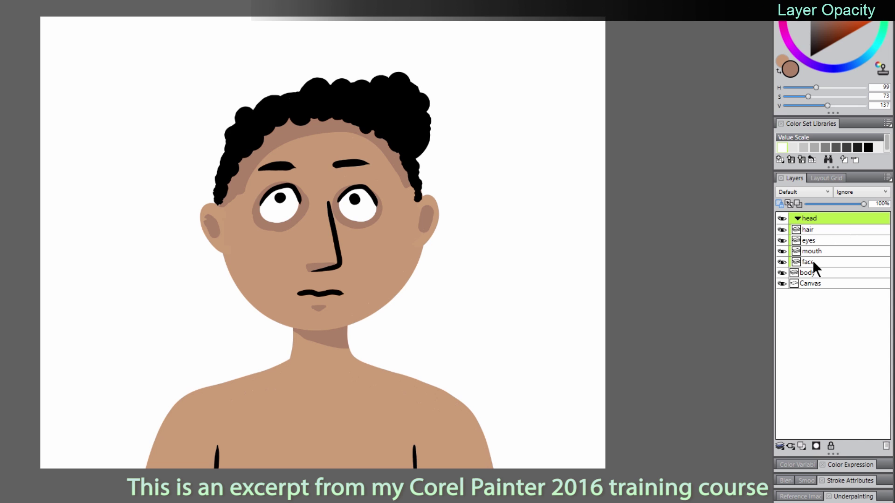
Add a layer named sunglasses to the head group and paint a round brown lens over each eye.
{"action": "left_click", "coordinate": [802, 445]}
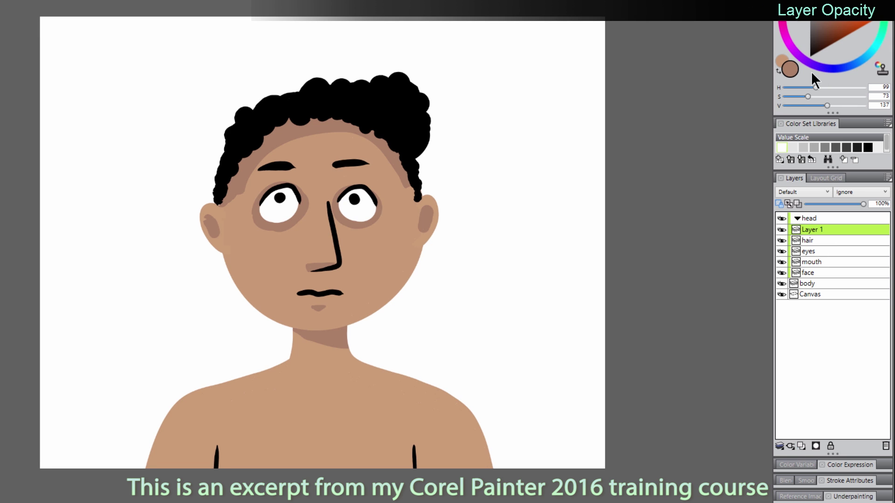
{"action": "double_click", "coordinate": [811, 230]}
{"action": "type", "text": "sungl"}
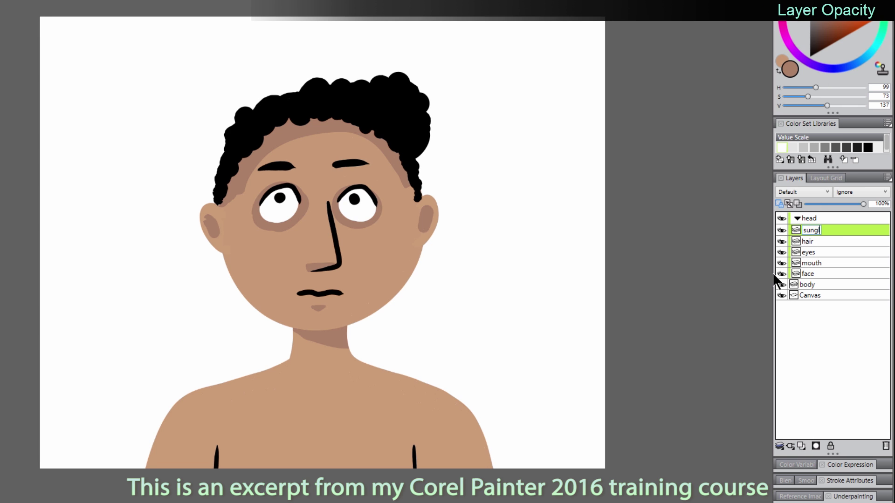
{"action": "type", "text": "asses"}
{"action": "key", "text": "Return"}
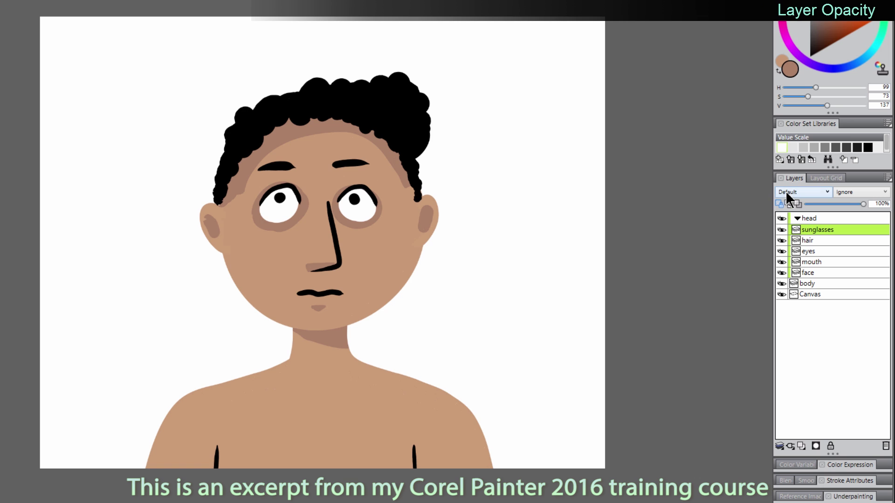
{"action": "mouse_move", "coordinate": [275, 205]}
{"action": "left_mouse_down"}
{"action": "mouse_move", "coordinate": [287, 205]}
{"action": "mouse_move", "coordinate": [278, 197]}
{"action": "mouse_move", "coordinate": [280, 209]}
{"action": "left_mouse_up"}
{"action": "mouse_move", "coordinate": [354, 207]}
{"action": "left_mouse_down"}
{"action": "mouse_move", "coordinate": [359, 195]}
{"action": "mouse_move", "coordinate": [373, 207]}
{"action": "left_mouse_up"}
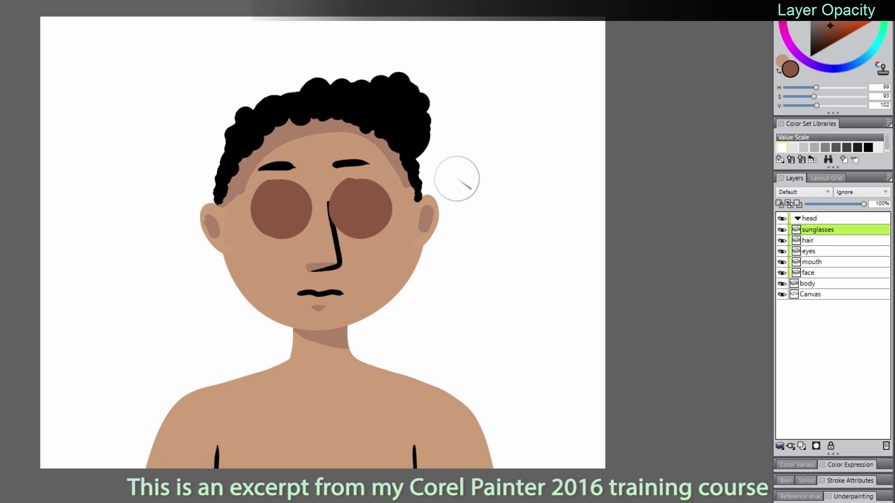
Paint grey glasses frames with bridge and temples on a new layer named frames, and set the sunglasses layer's opacity to 68%.
{"action": "left_click", "coordinate": [802, 448]}
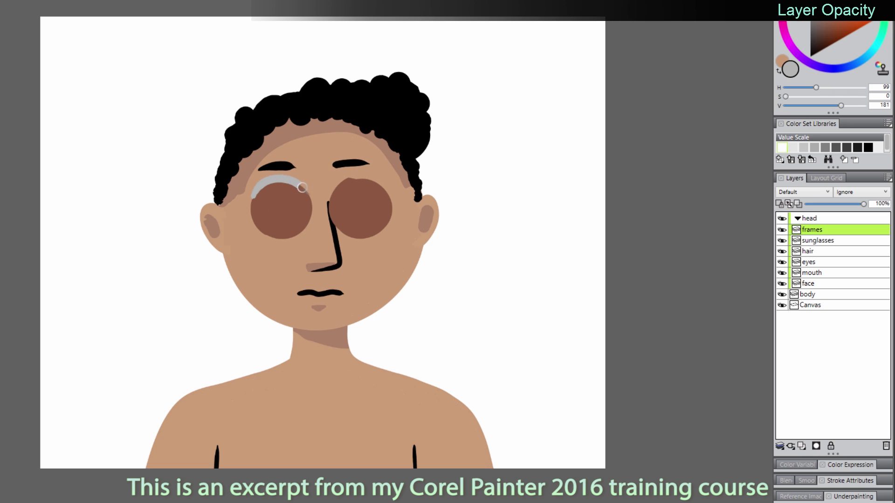
{"action": "left_click_drag", "start_coordinate": [311, 204], "coordinate": [332, 200]}
{"action": "left_click_drag", "start_coordinate": [249, 199], "coordinate": [216, 200]}
{"action": "left_click_drag", "start_coordinate": [396, 196], "coordinate": [422, 193]}
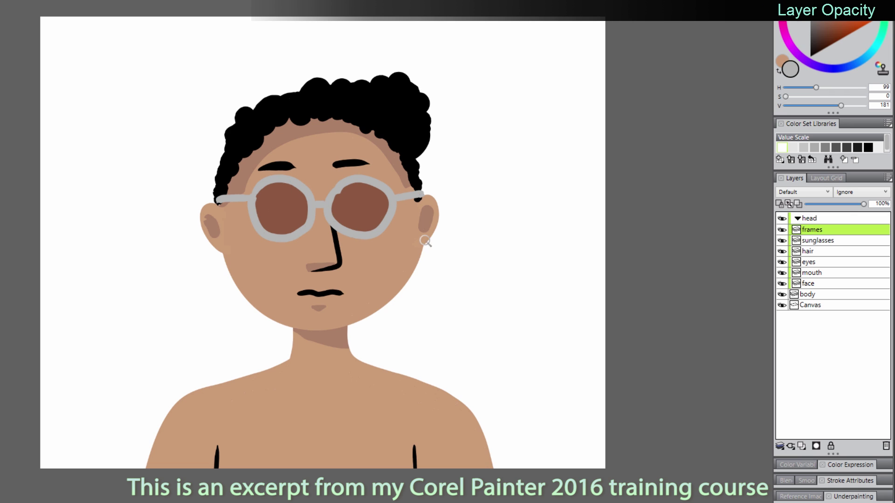
{"action": "left_click", "coordinate": [830, 239]}
{"action": "left_click_drag", "start_coordinate": [852, 205], "coordinate": [838, 203]}
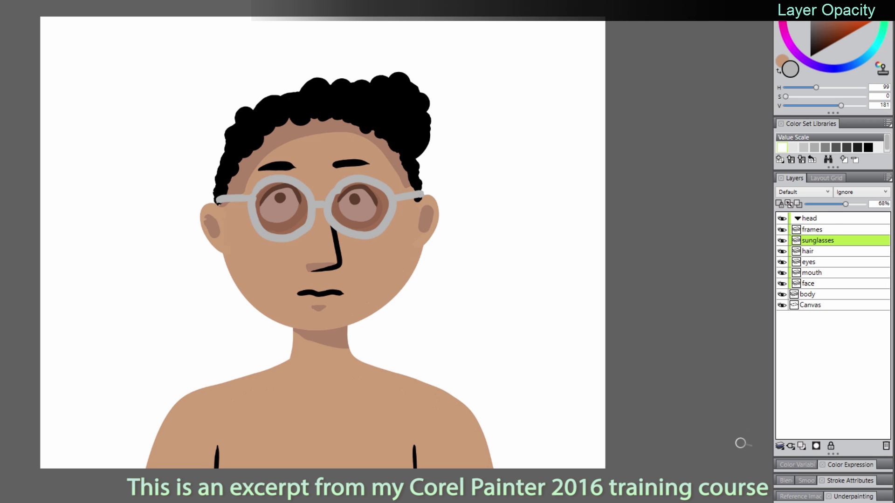
Paint dark grey stubble with Square Chalk AR on a new layer named beard, and lower that layer's opacity to about 32%.
{"action": "left_click", "coordinate": [802, 446]}
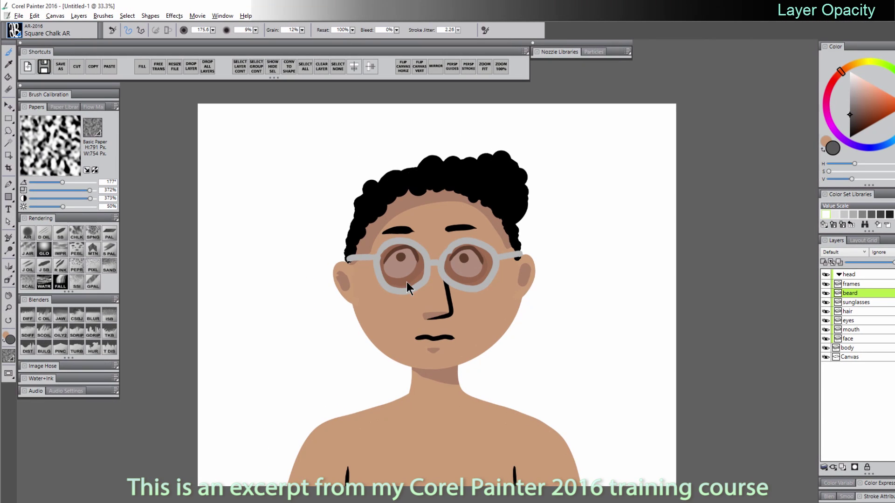
{"action": "mouse_move", "coordinate": [391, 310]}
{"action": "left_mouse_down"}
{"action": "mouse_move", "coordinate": [389, 332]}
{"action": "mouse_move", "coordinate": [382, 313]}
{"action": "mouse_move", "coordinate": [406, 334]}
{"action": "mouse_move", "coordinate": [419, 325]}
{"action": "mouse_move", "coordinate": [416, 349]}
{"action": "mouse_move", "coordinate": [494, 323]}
{"action": "left_mouse_up"}
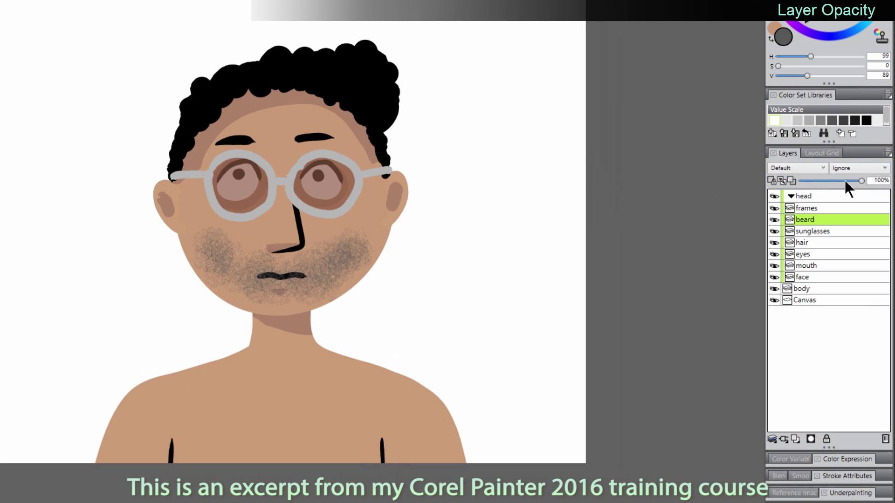
{"action": "left_click_drag", "start_coordinate": [882, 262], "coordinate": [872, 261]}
{"action": "left_click_drag", "start_coordinate": [835, 182], "coordinate": [814, 180]}
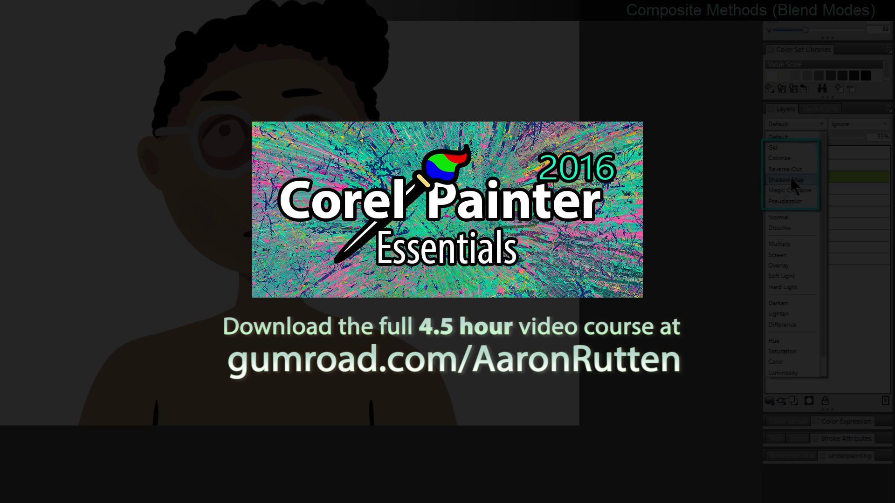
Compare the Multiply and Screen composite methods on the sunglasses layer and set it to Overlay.
{"action": "scroll", "coordinate": [791, 233], "scroll_direction": "down", "scroll_amount": 1}
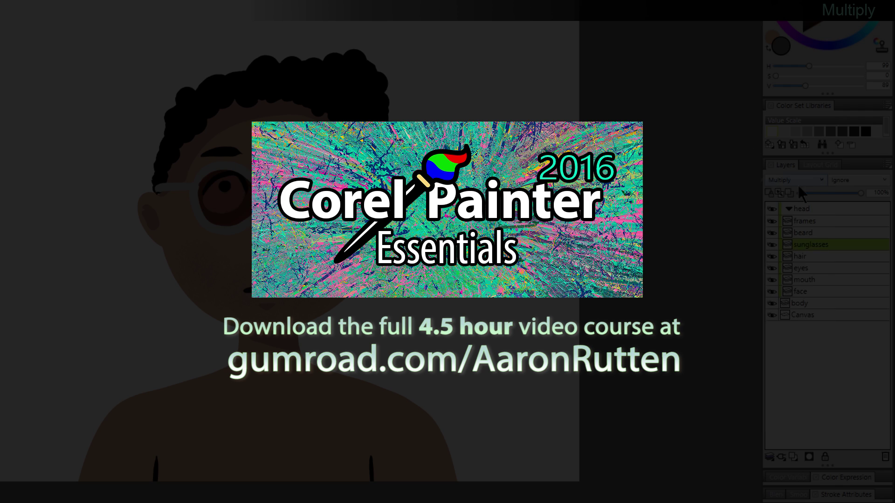
{"action": "left_click", "coordinate": [798, 183]}
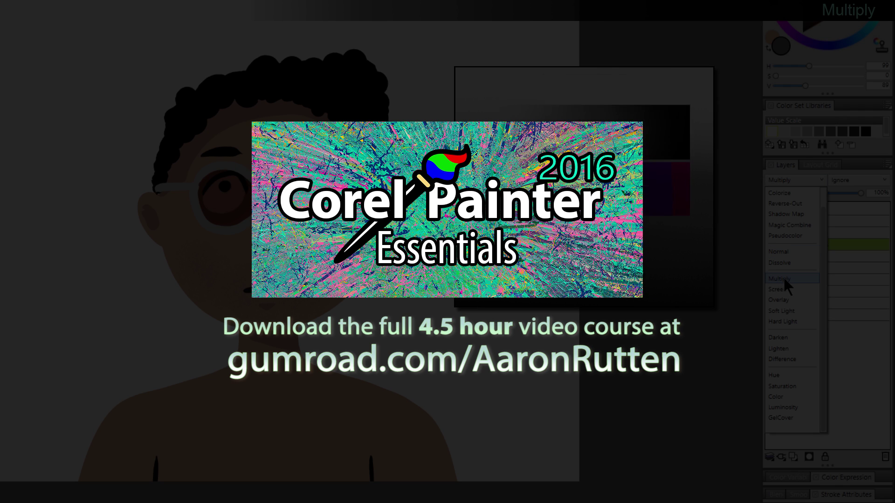
{"action": "left_click", "coordinate": [780, 289]}
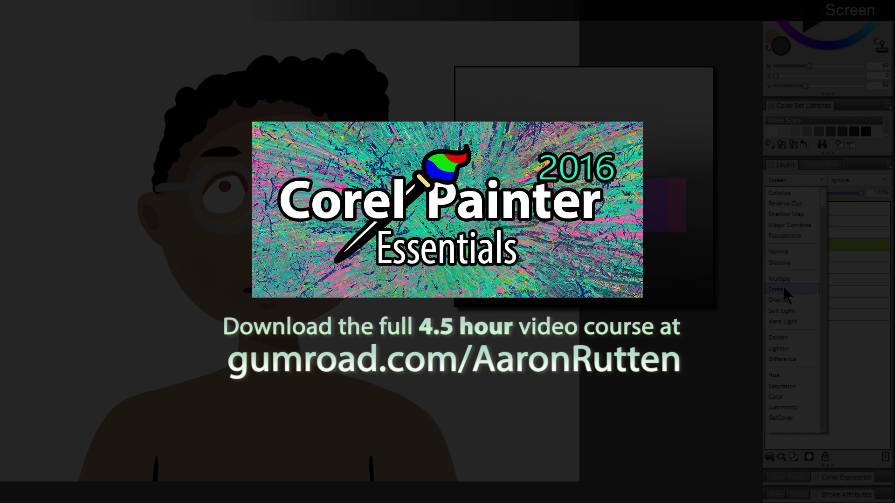
{"action": "left_click", "coordinate": [783, 280]}
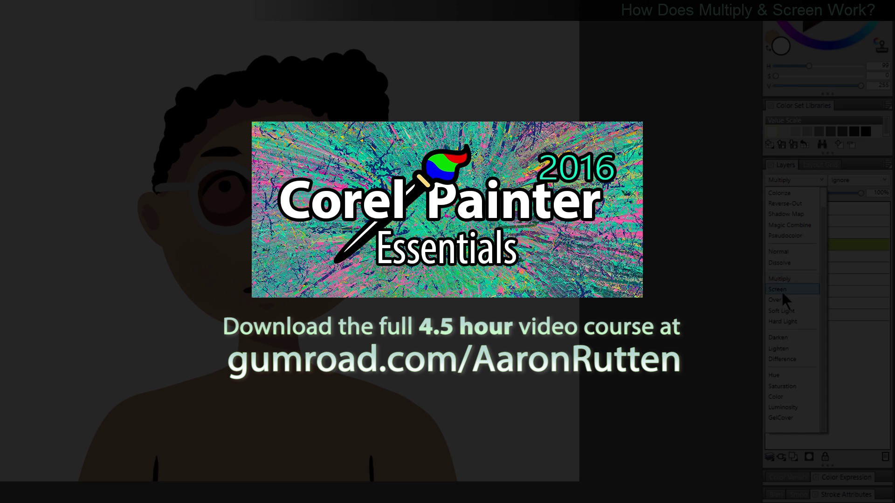
{"action": "left_click", "coordinate": [778, 300]}
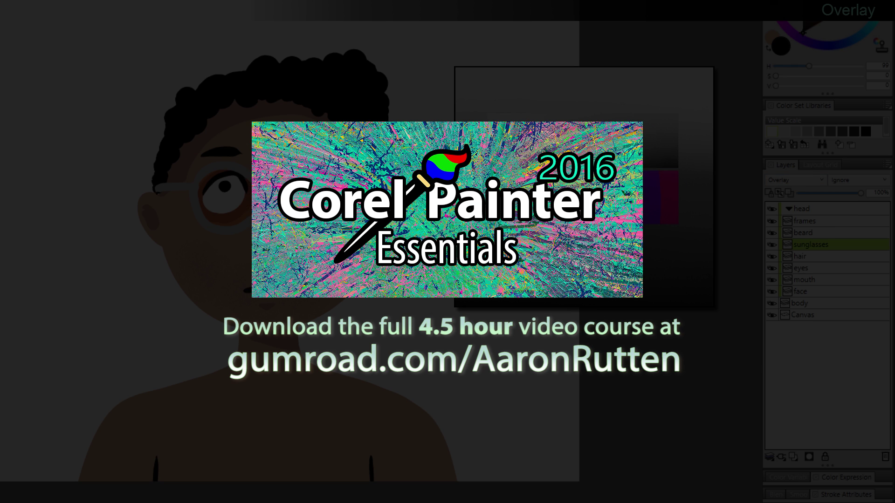